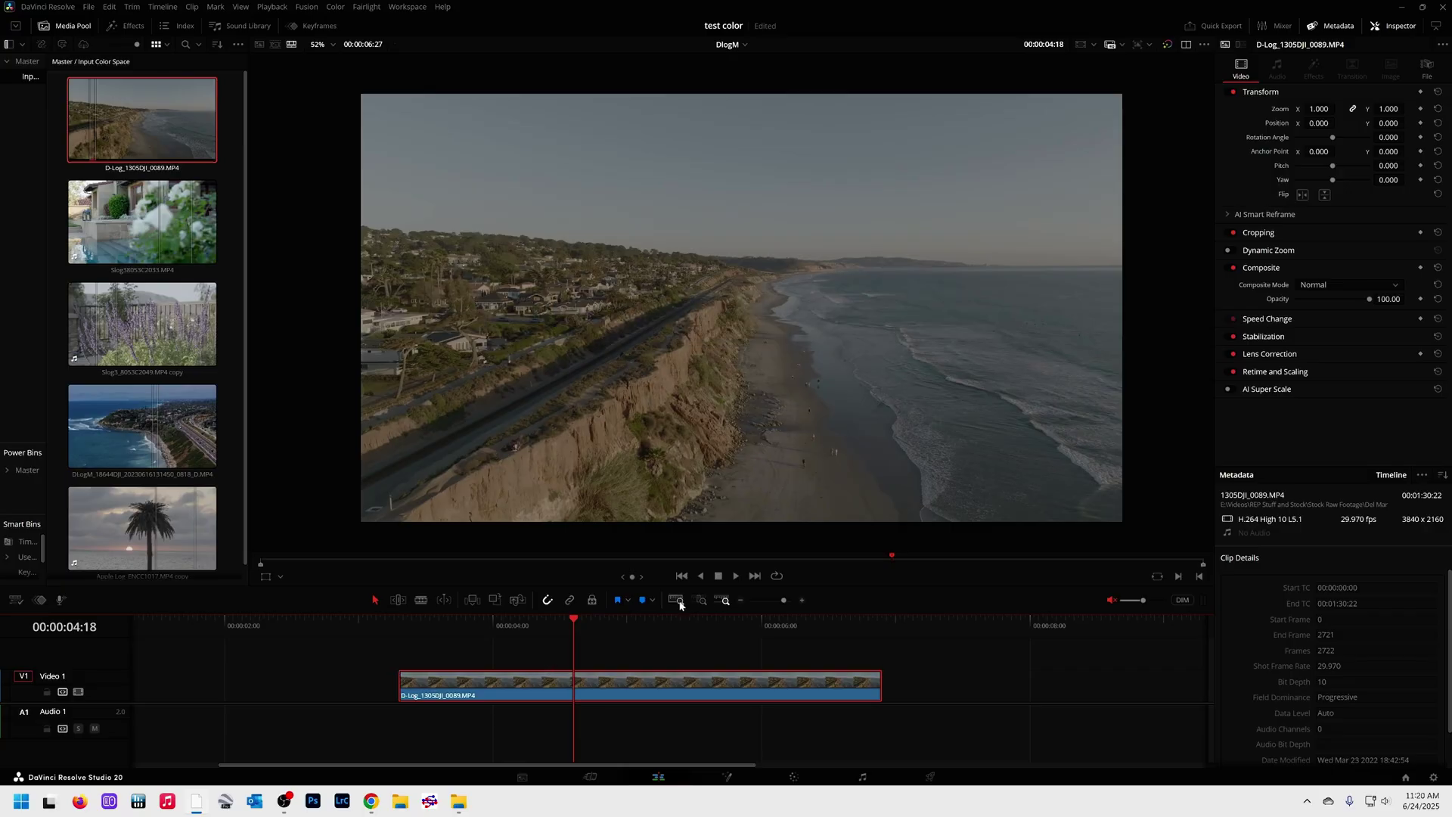
Step: Scrub through the drone clip to preview it, then bring up the D-Log clip's context menu
left_click_drag(434, 623, 635, 641)
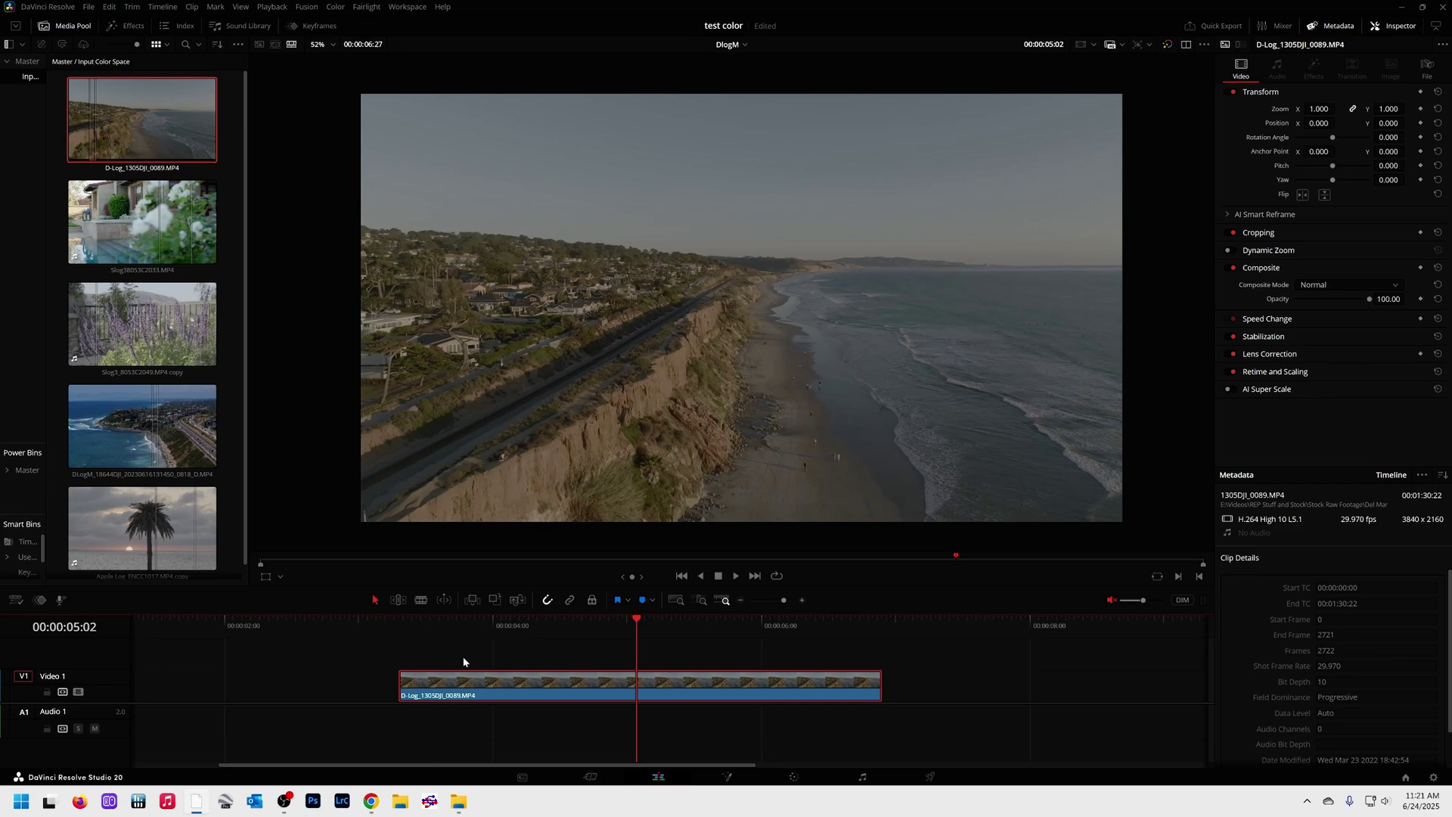
right_click(143, 130)
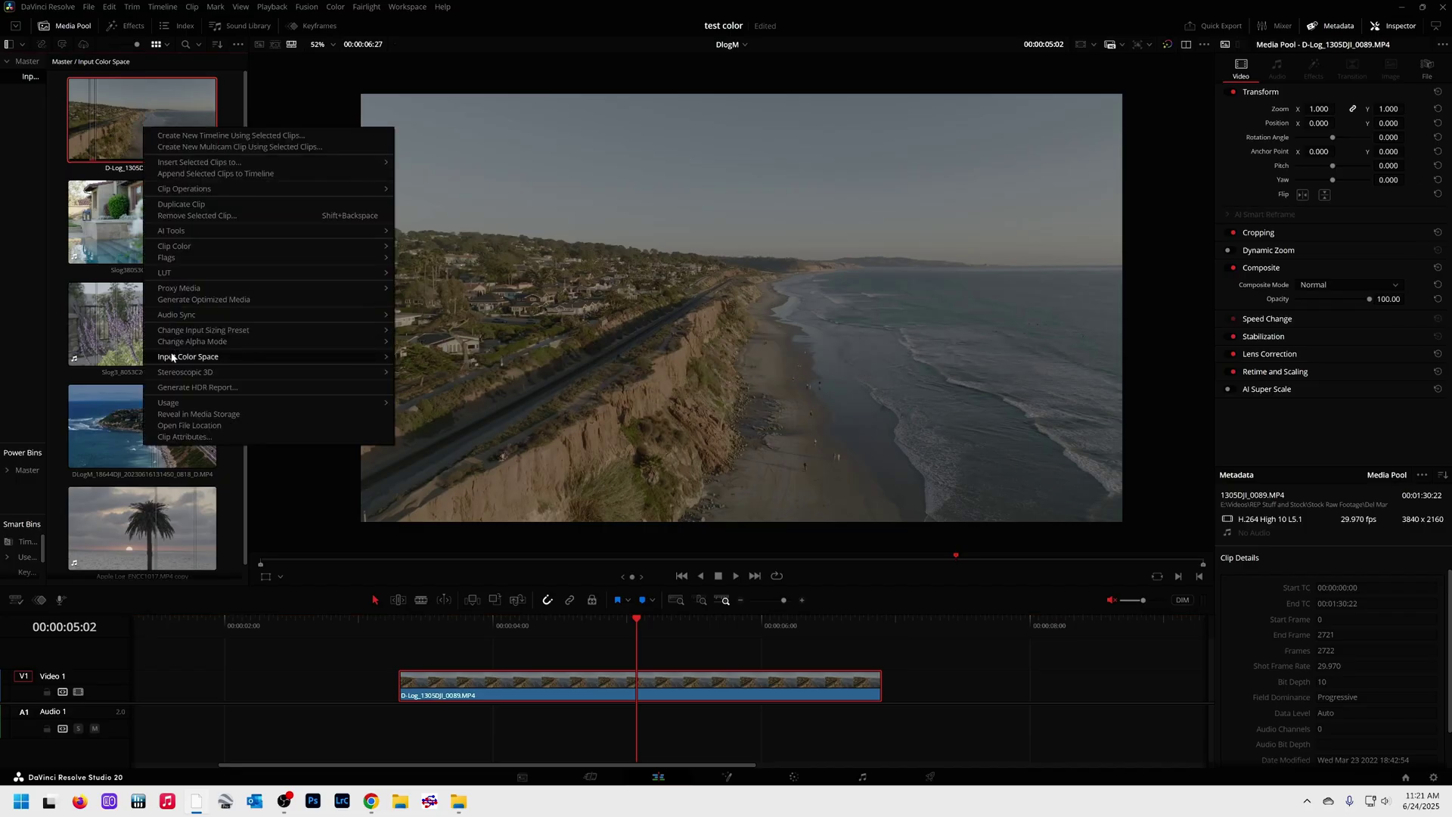
Step: Set the D-Log clip's input color space to DJI > DJI D-Gamut/D-Log
mouse_move(172, 358)
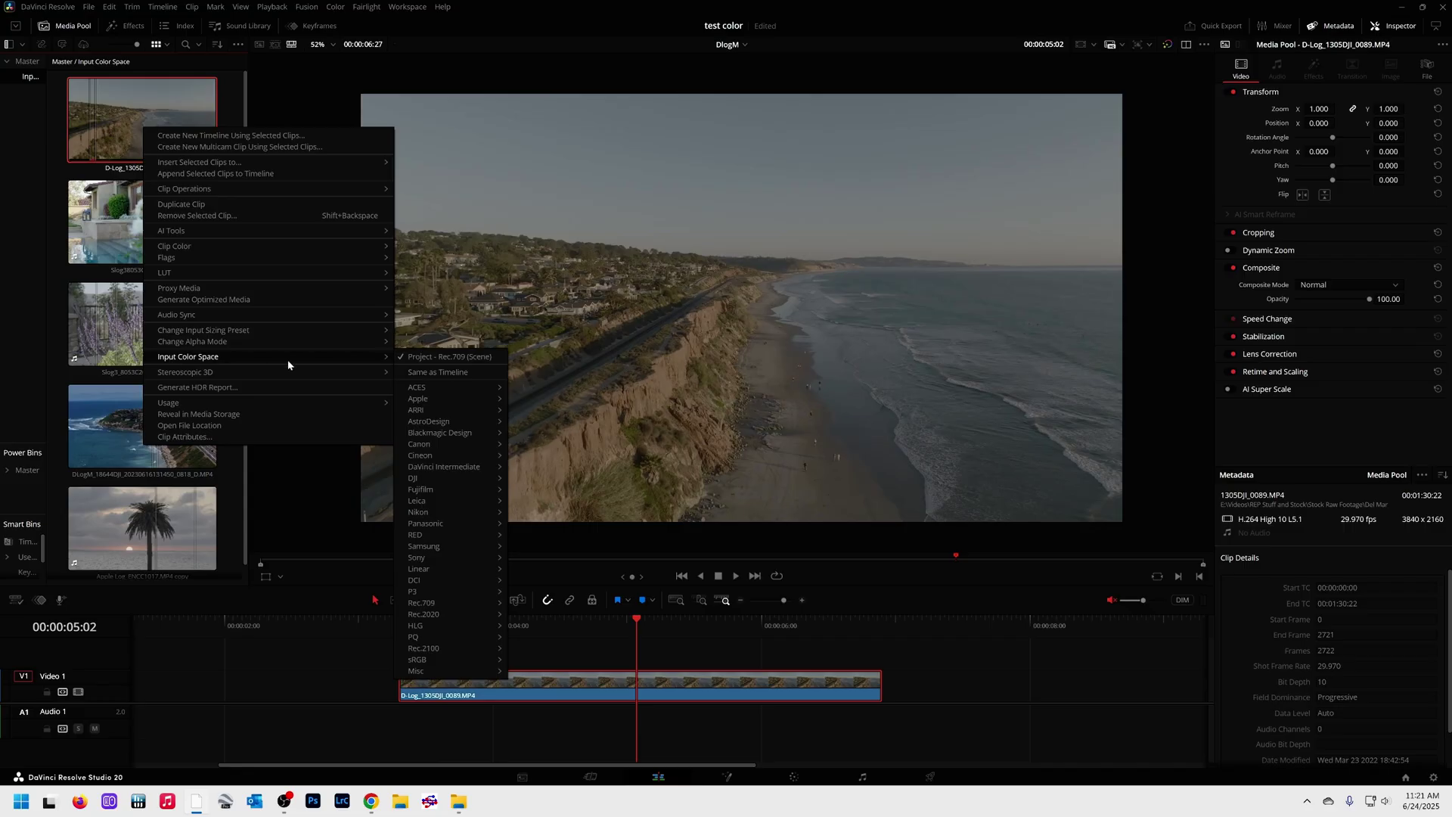
mouse_move(409, 479)
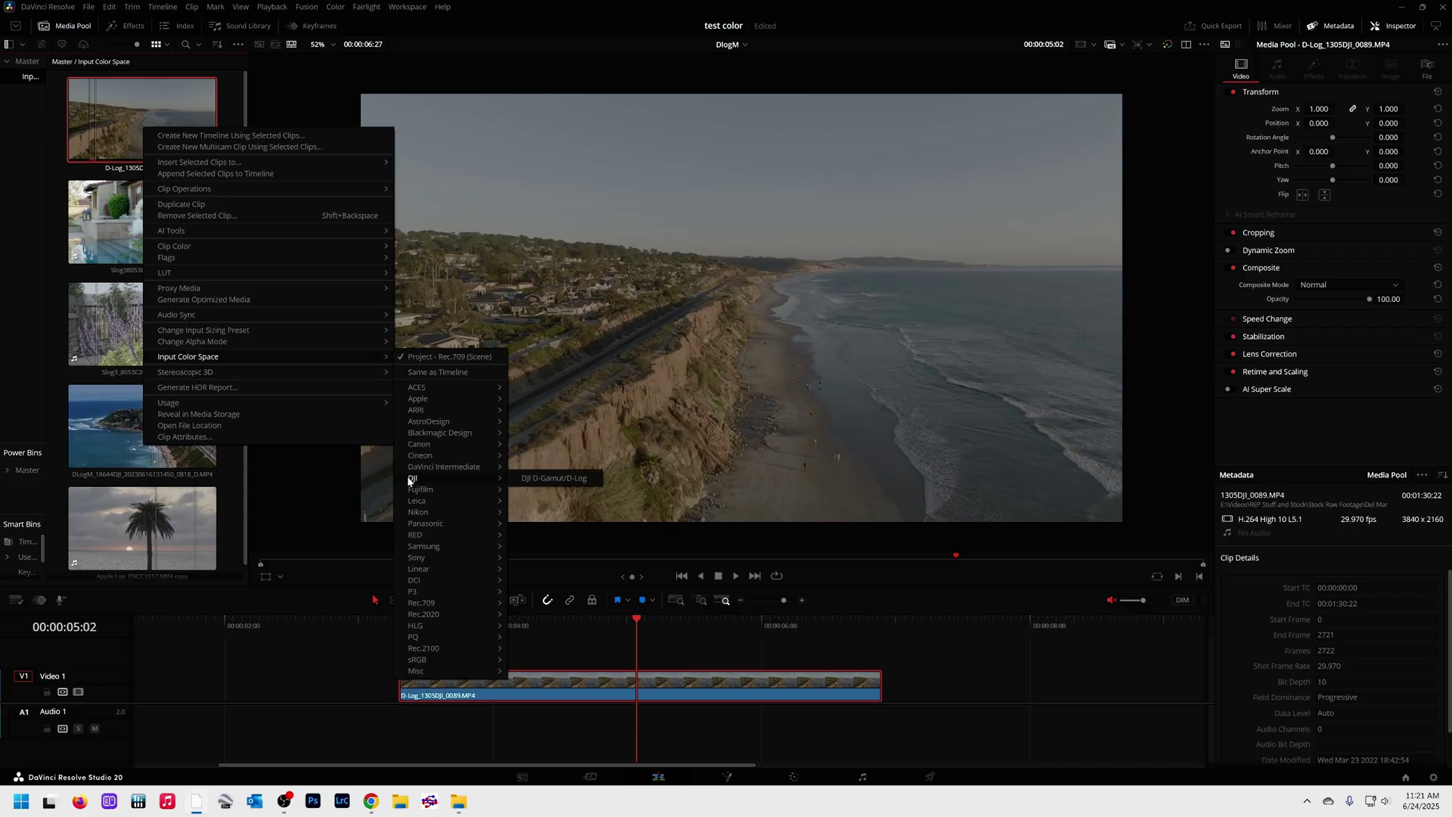
left_click(555, 479)
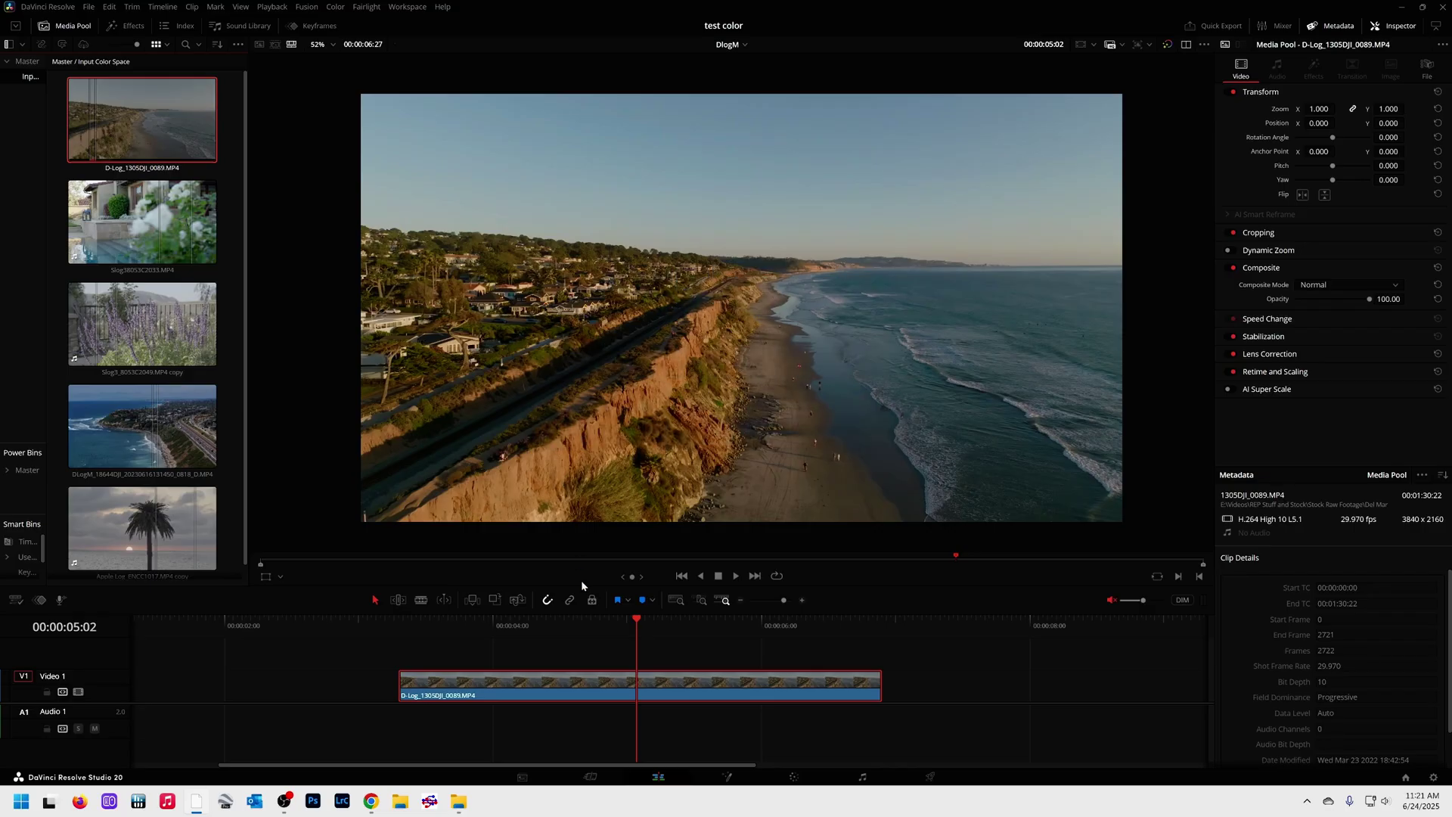
Step: Visit the Color page and return to Edit, then play the converted clip from about 00:00:03:17
left_click(794, 776)
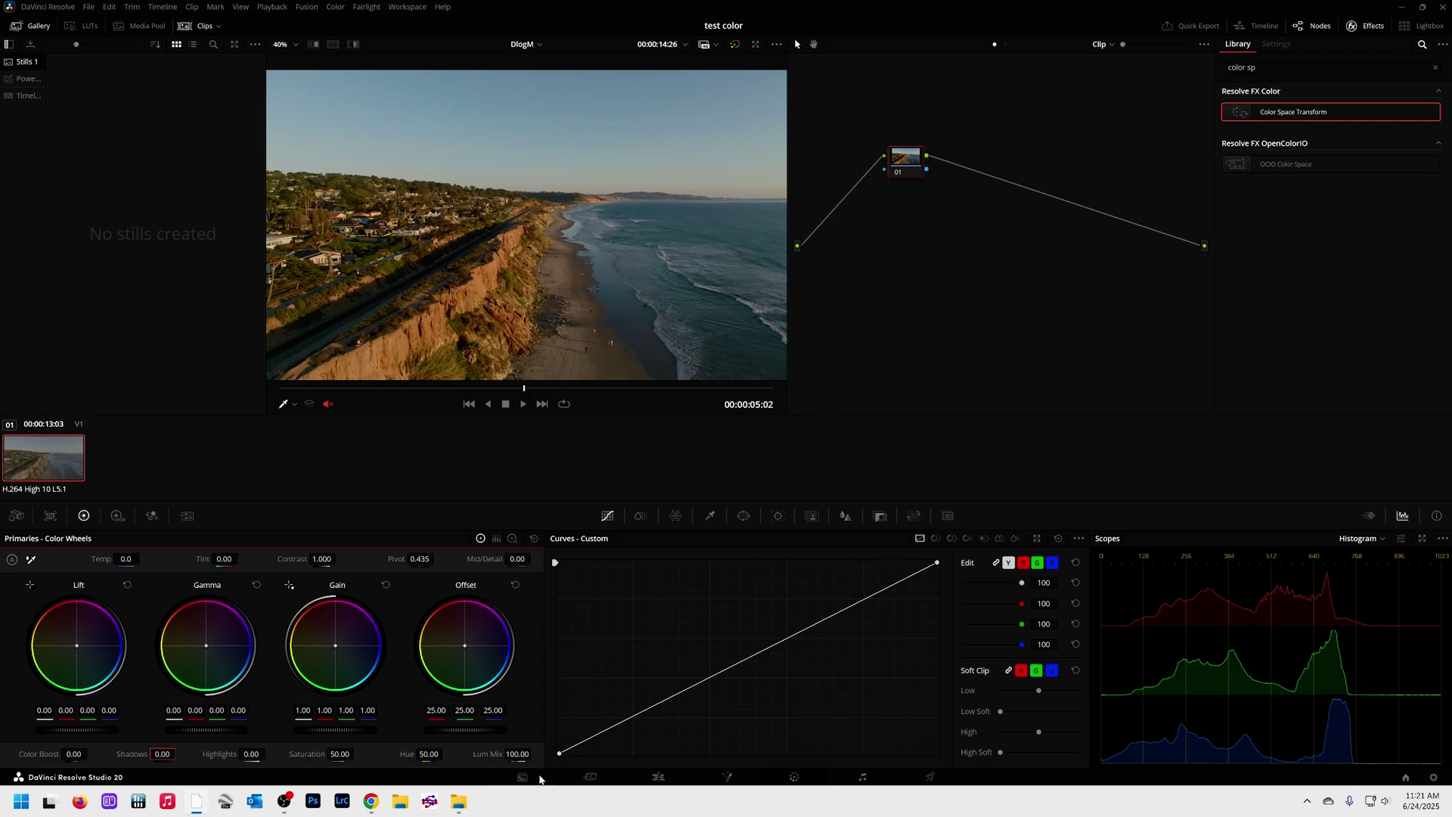
left_click(658, 777)
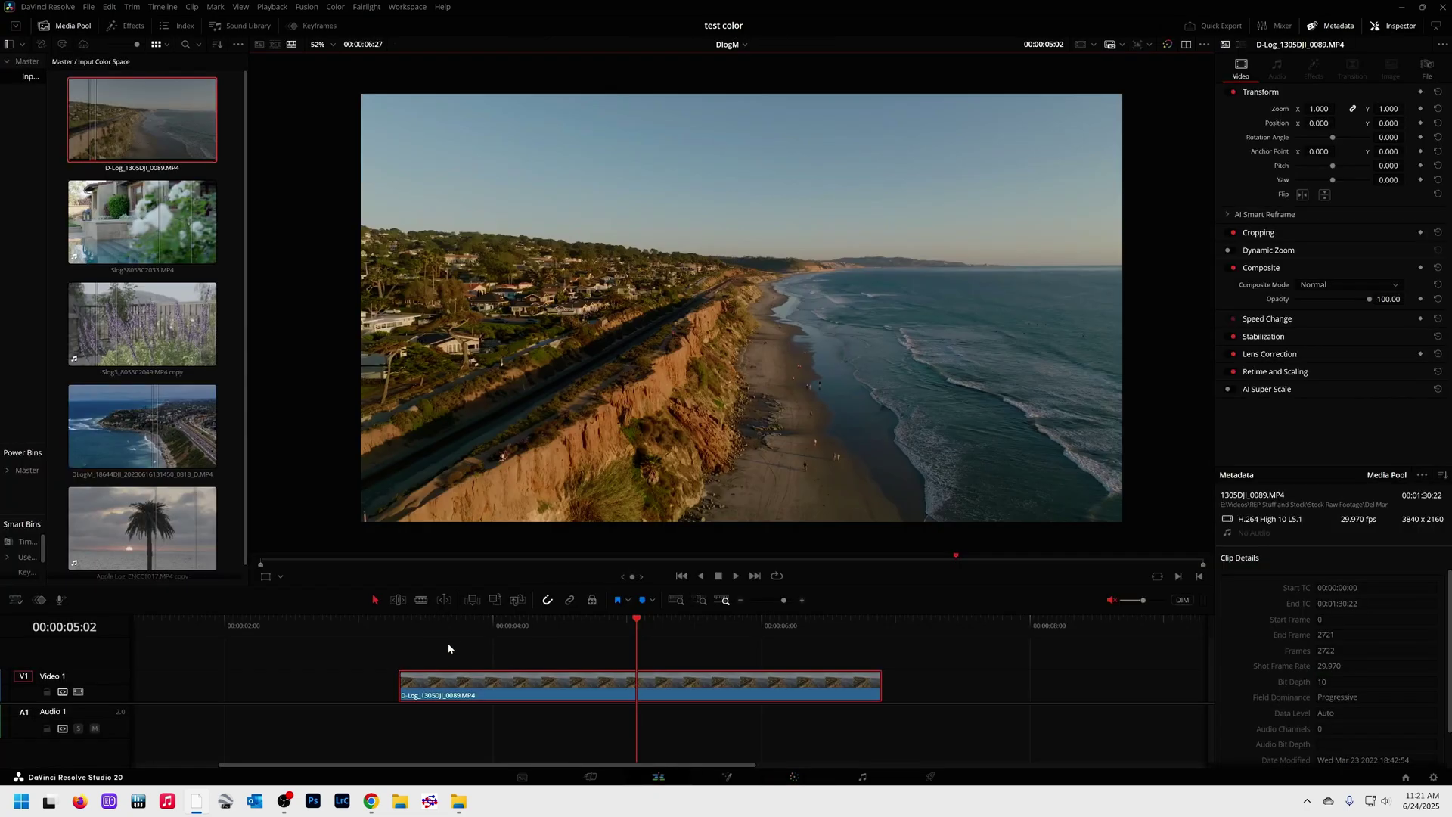
left_click(433, 631)
key("space")
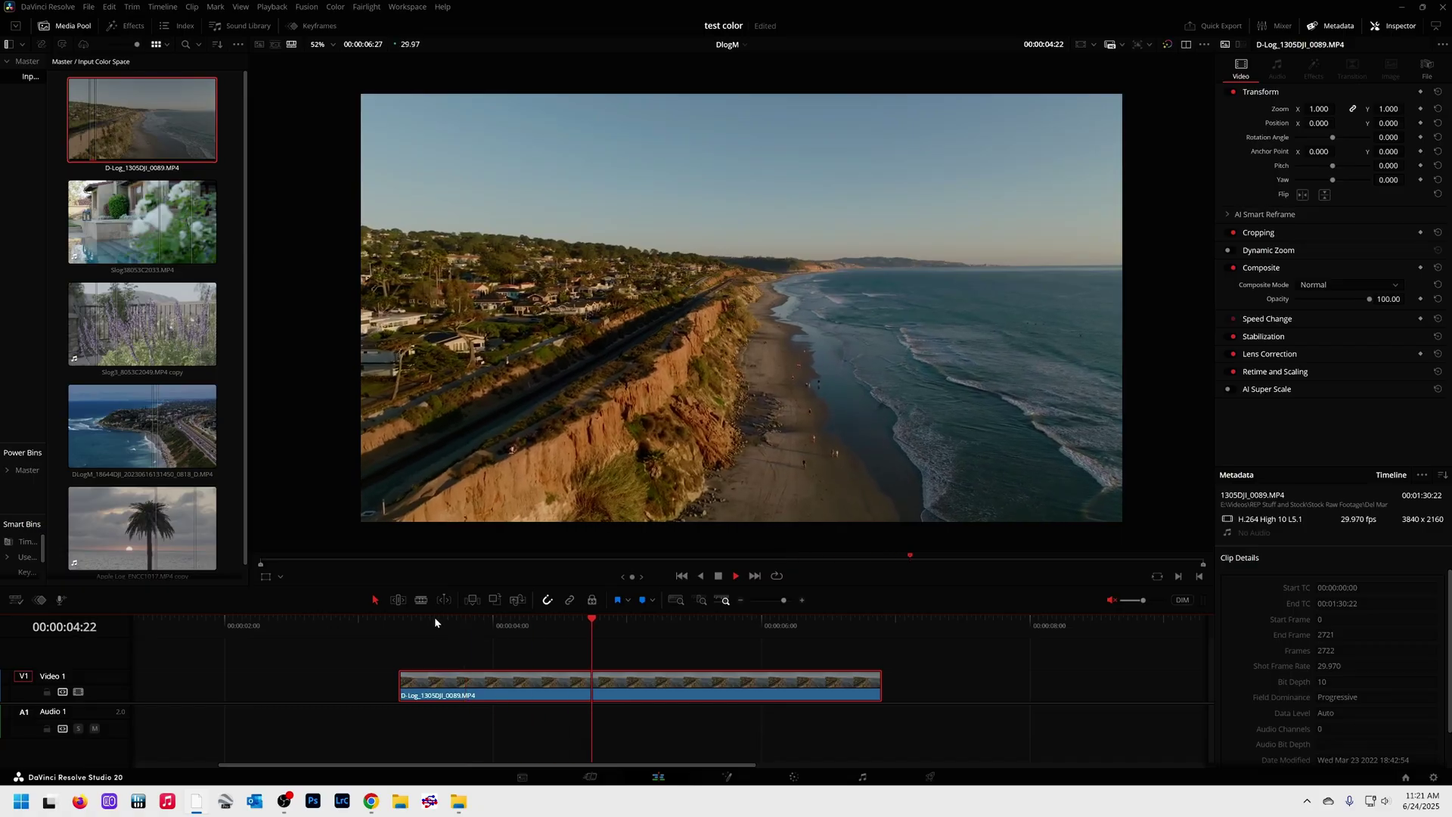
key("space")
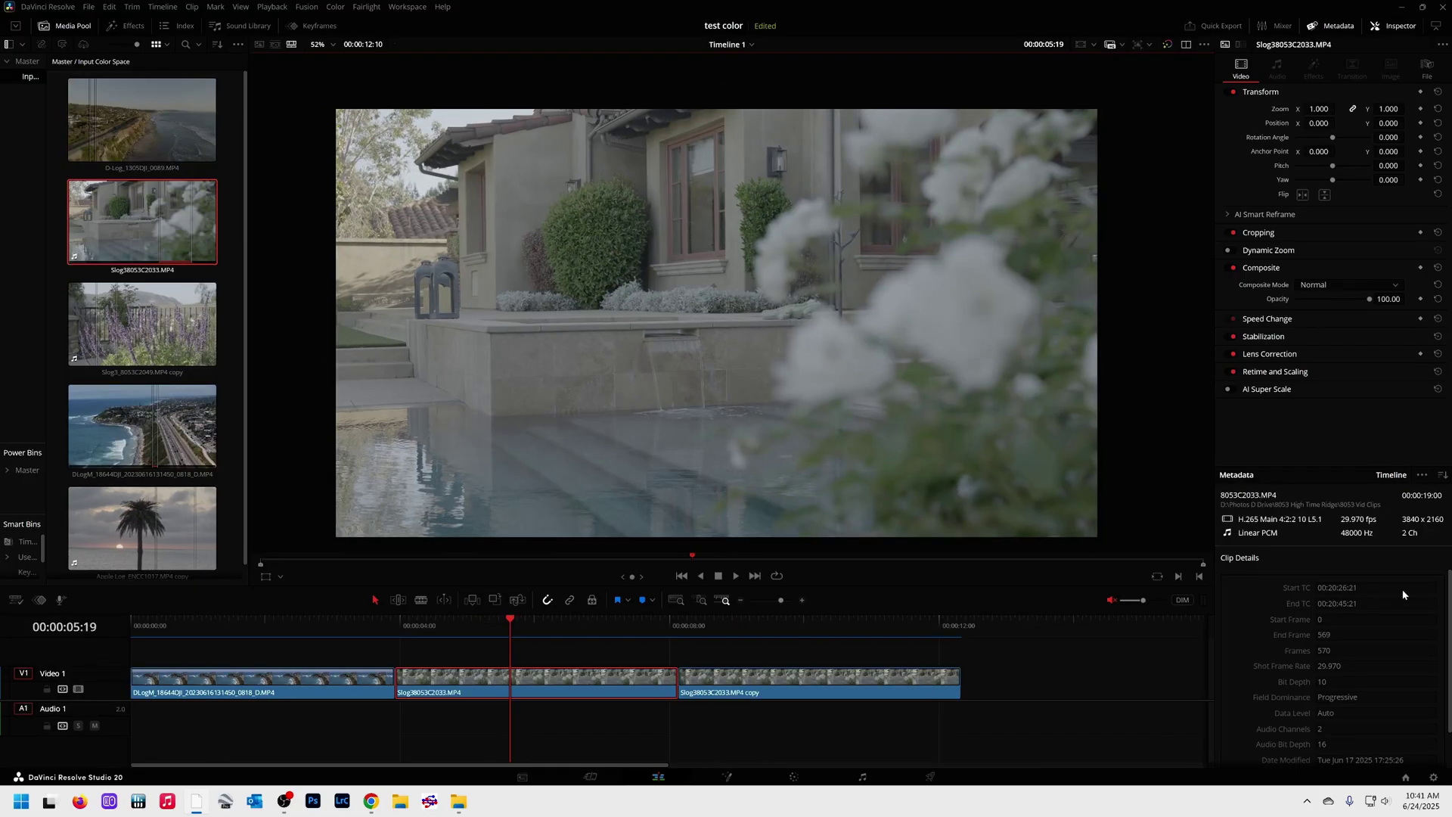
Step: Show Project Settings' Color Management panel: DaVinci YRGB Color Managed, Rec.709 Gamma 2.2 output
left_click(1432, 779)
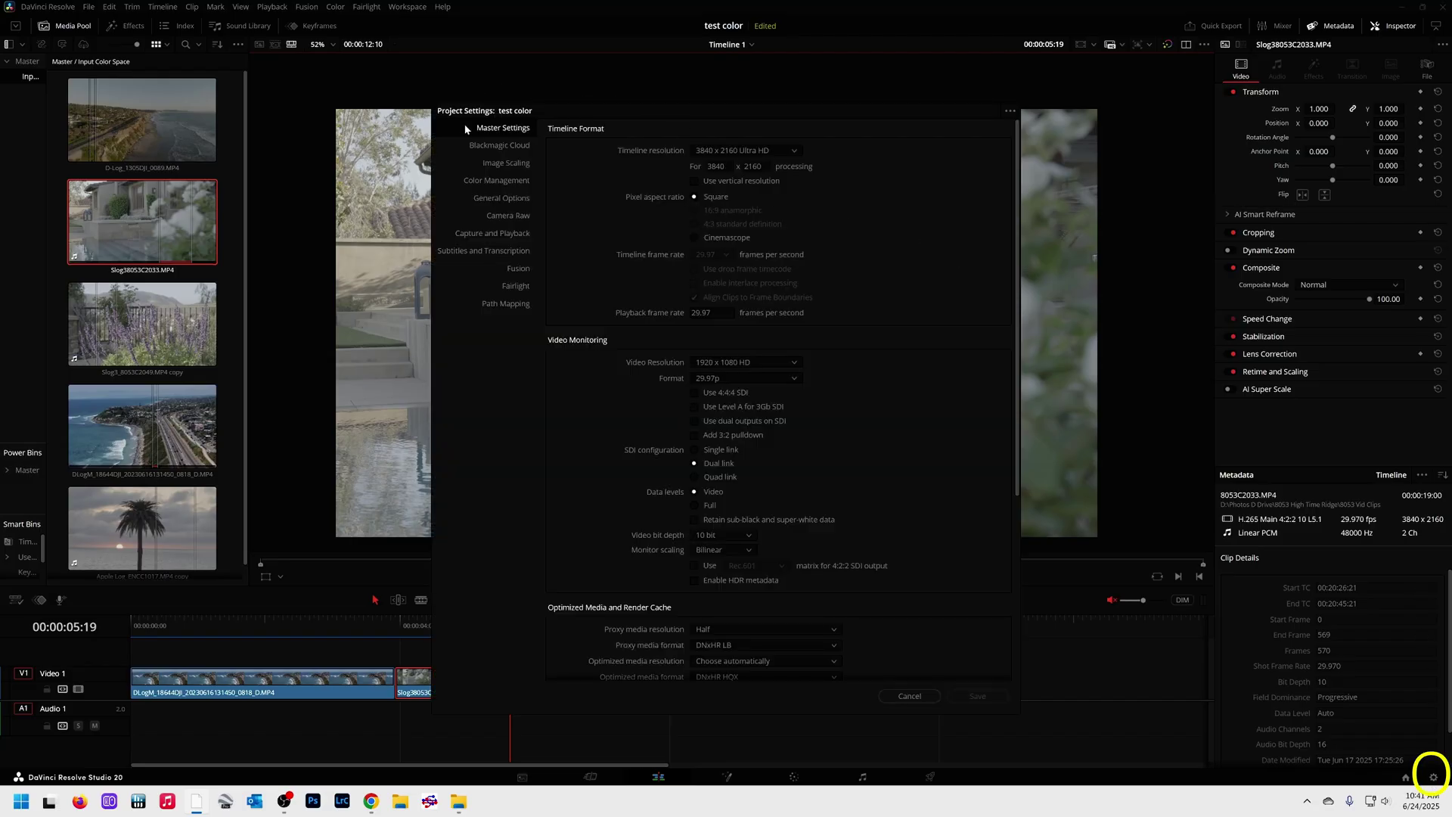
left_click(494, 182)
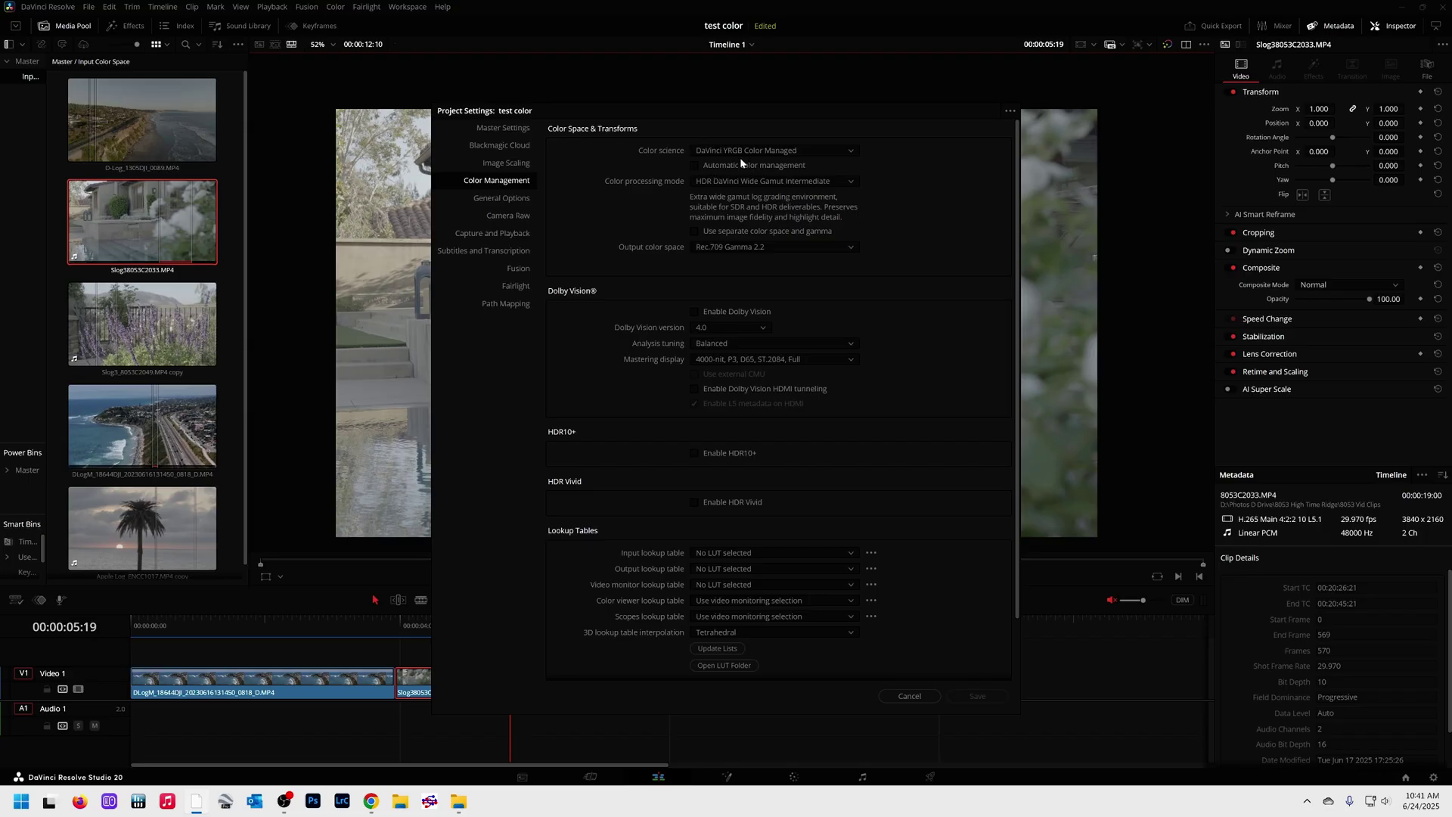
left_click(720, 151)
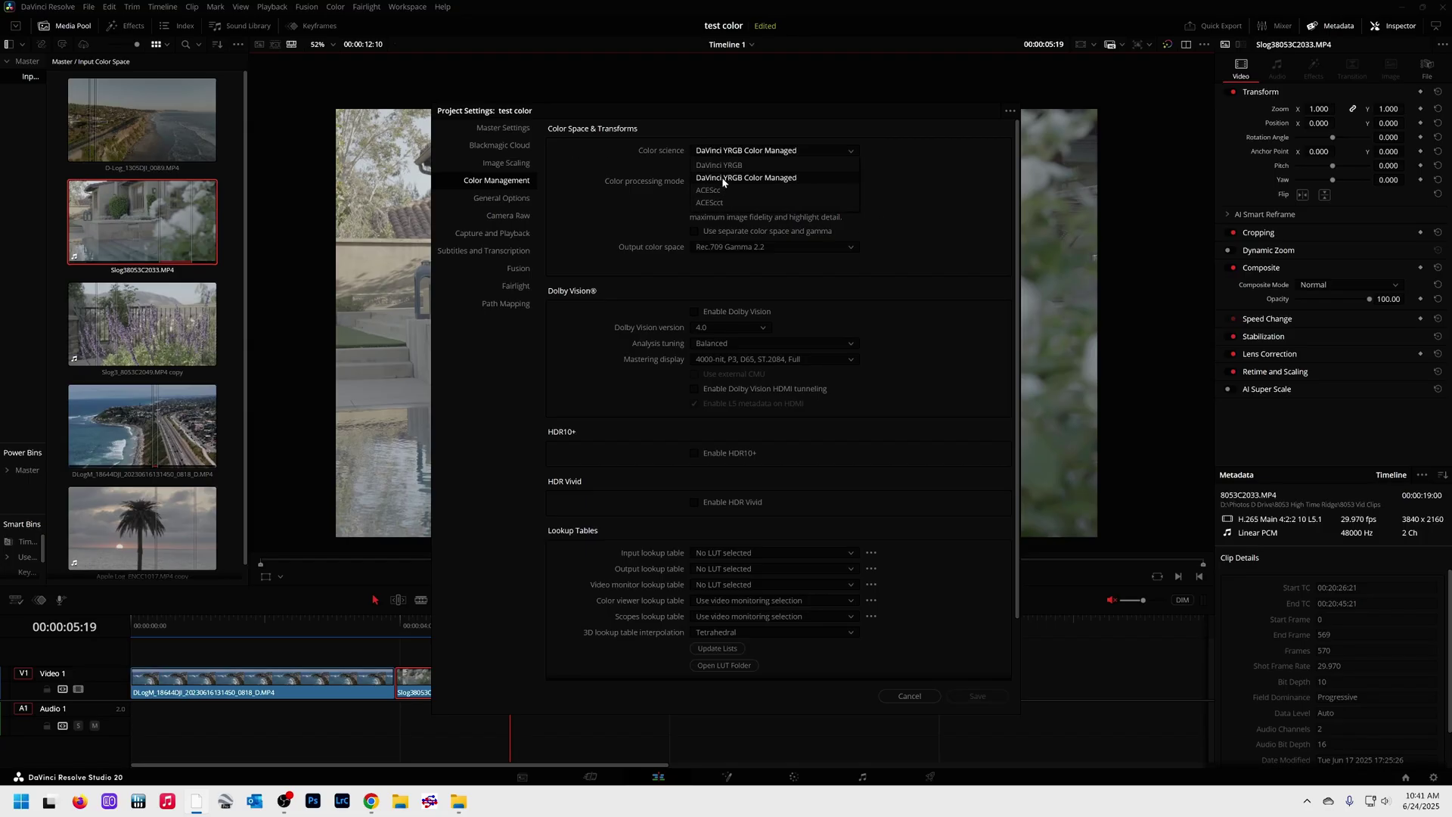
left_click(723, 179)
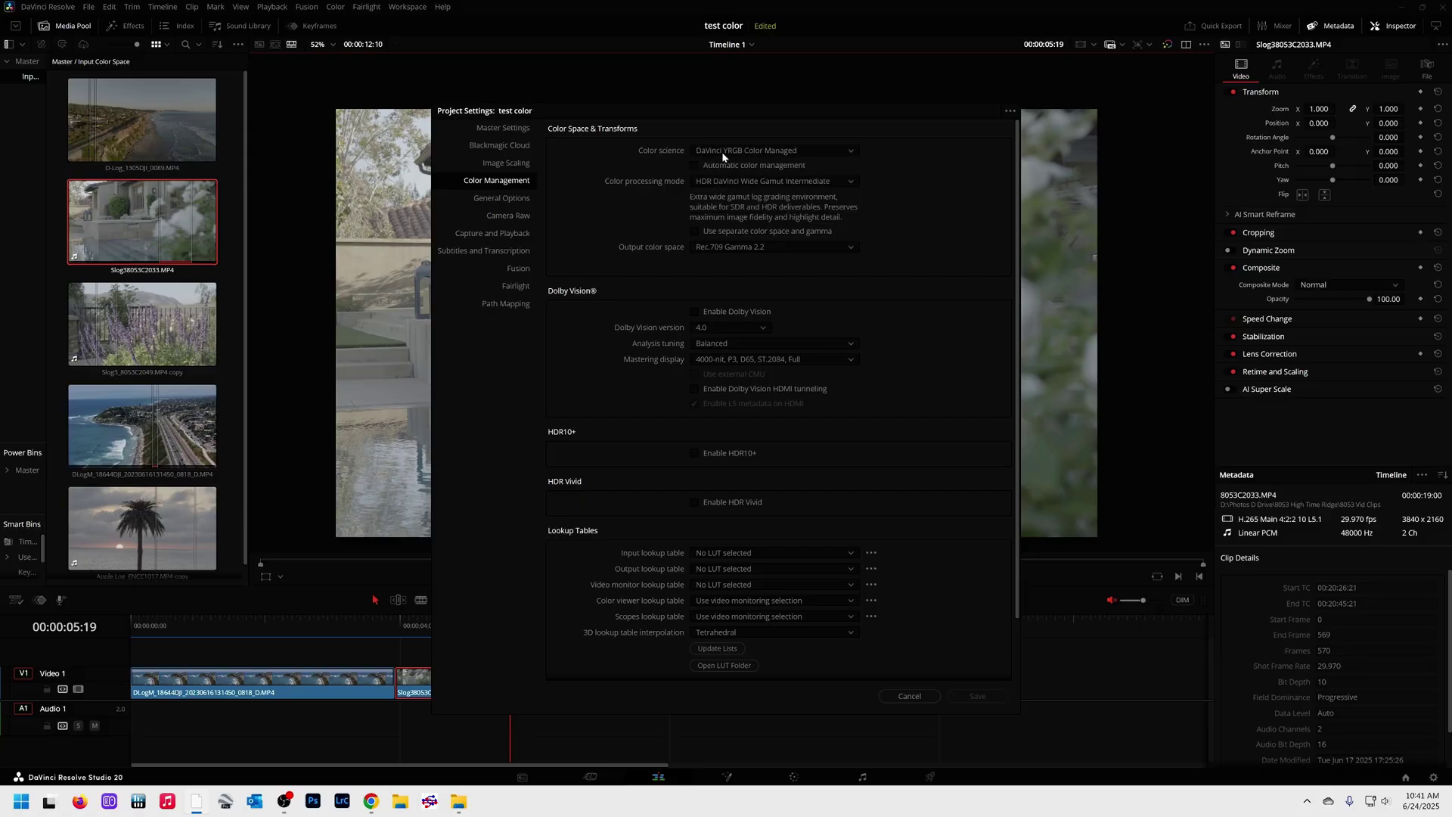
left_click(705, 182)
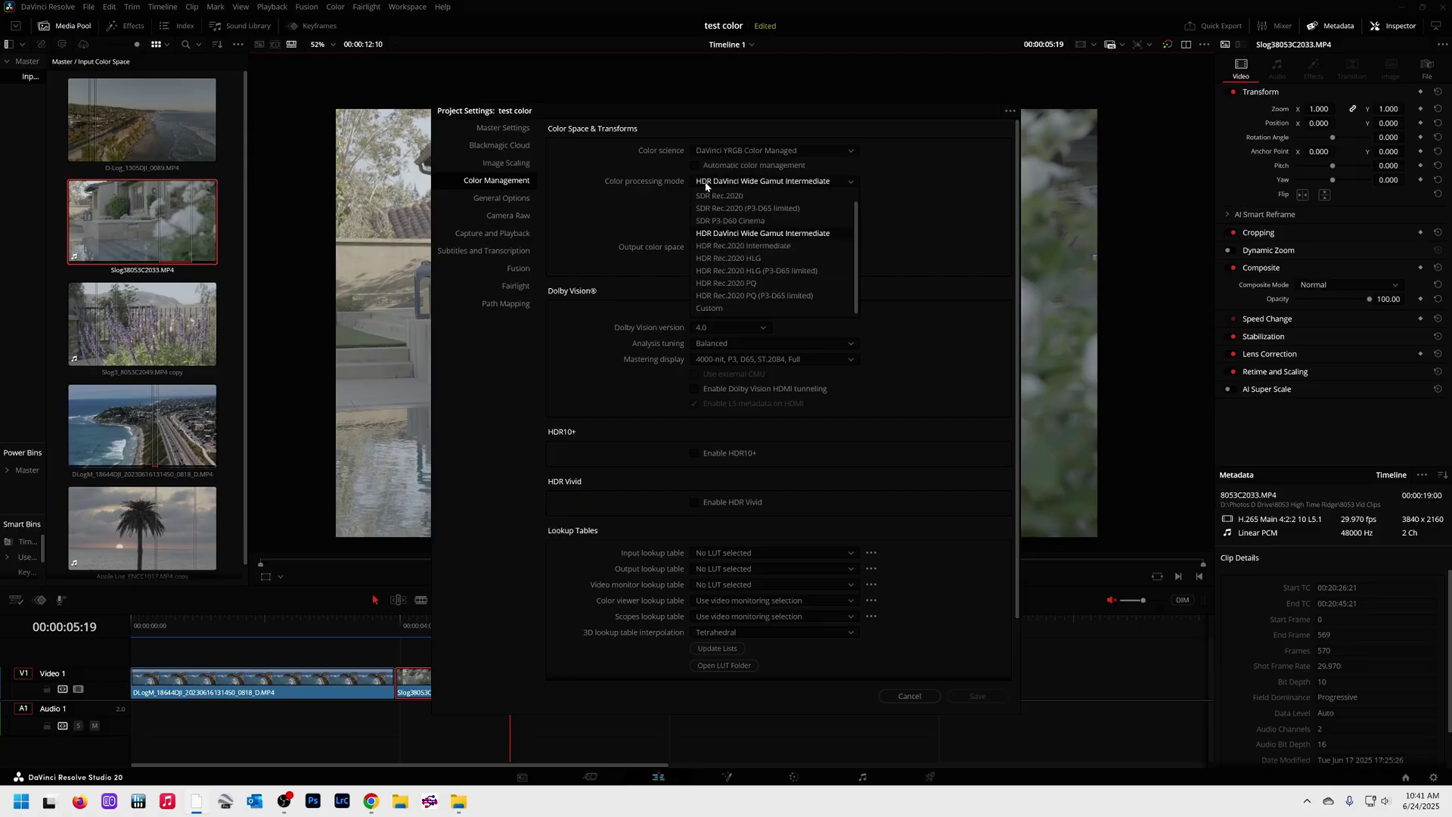
left_click(705, 186)
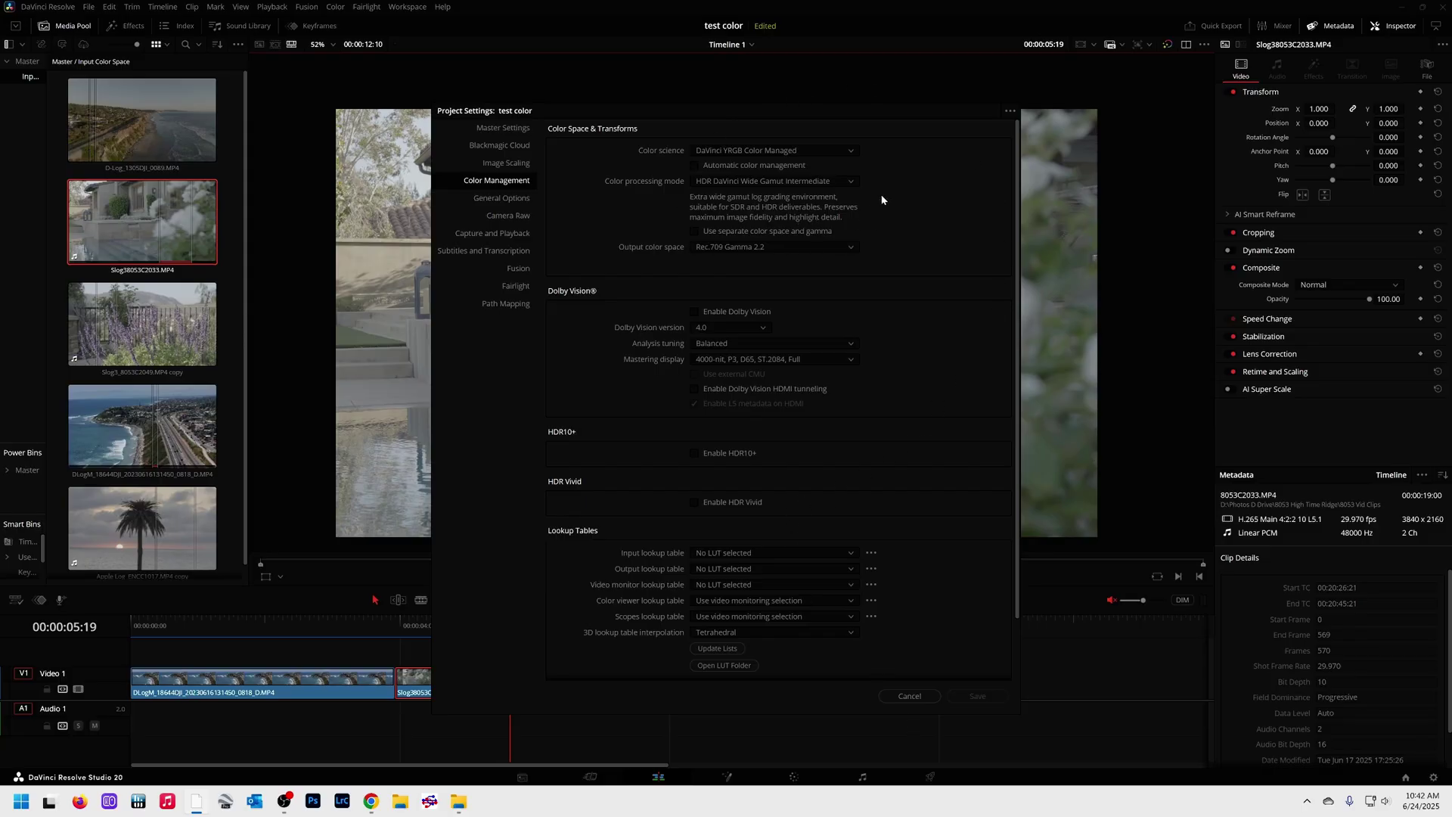
Step: Look over the project settings presets, then cancel Project Settings without saving
left_click(1009, 113)
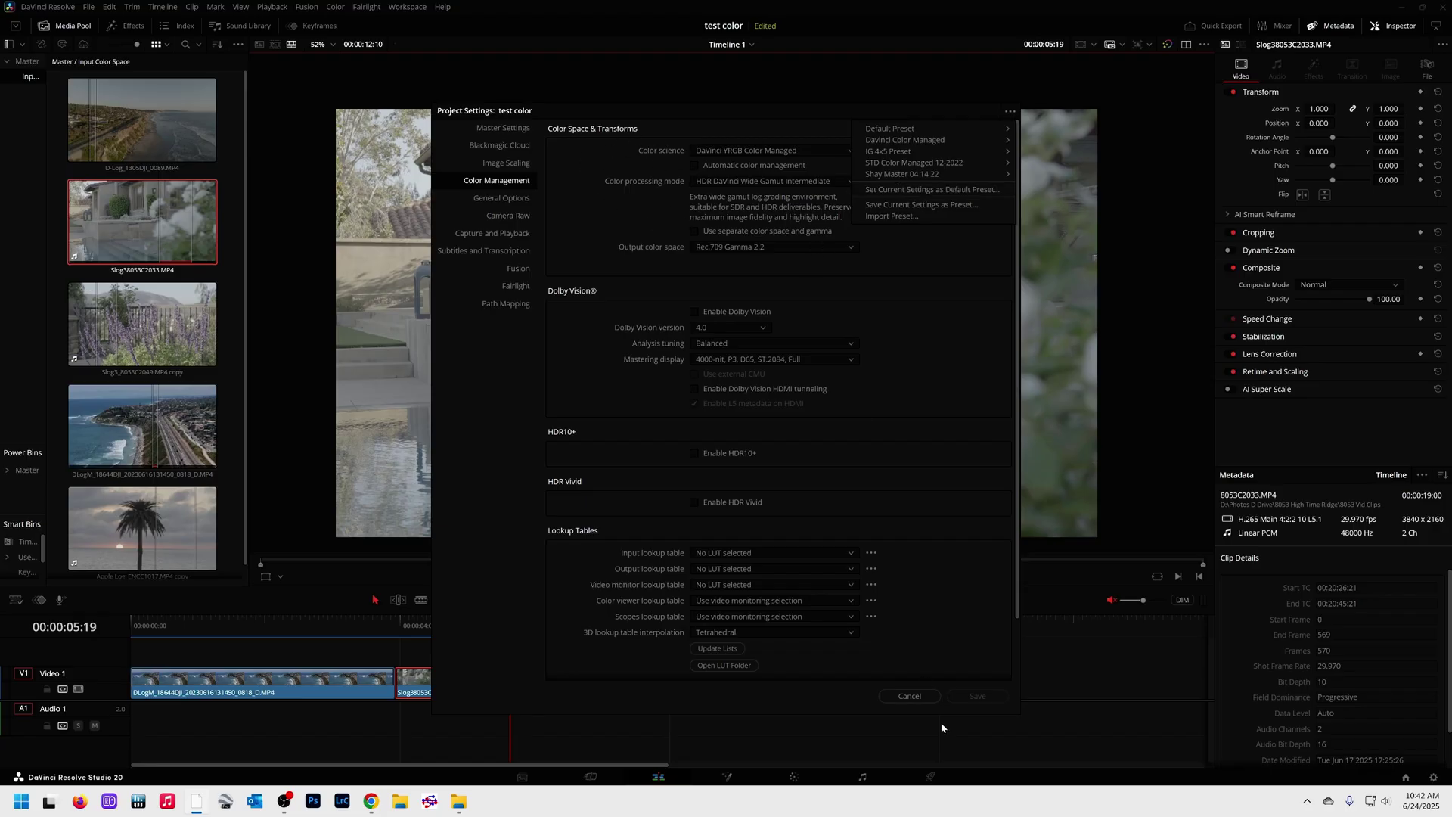
left_click(909, 695)
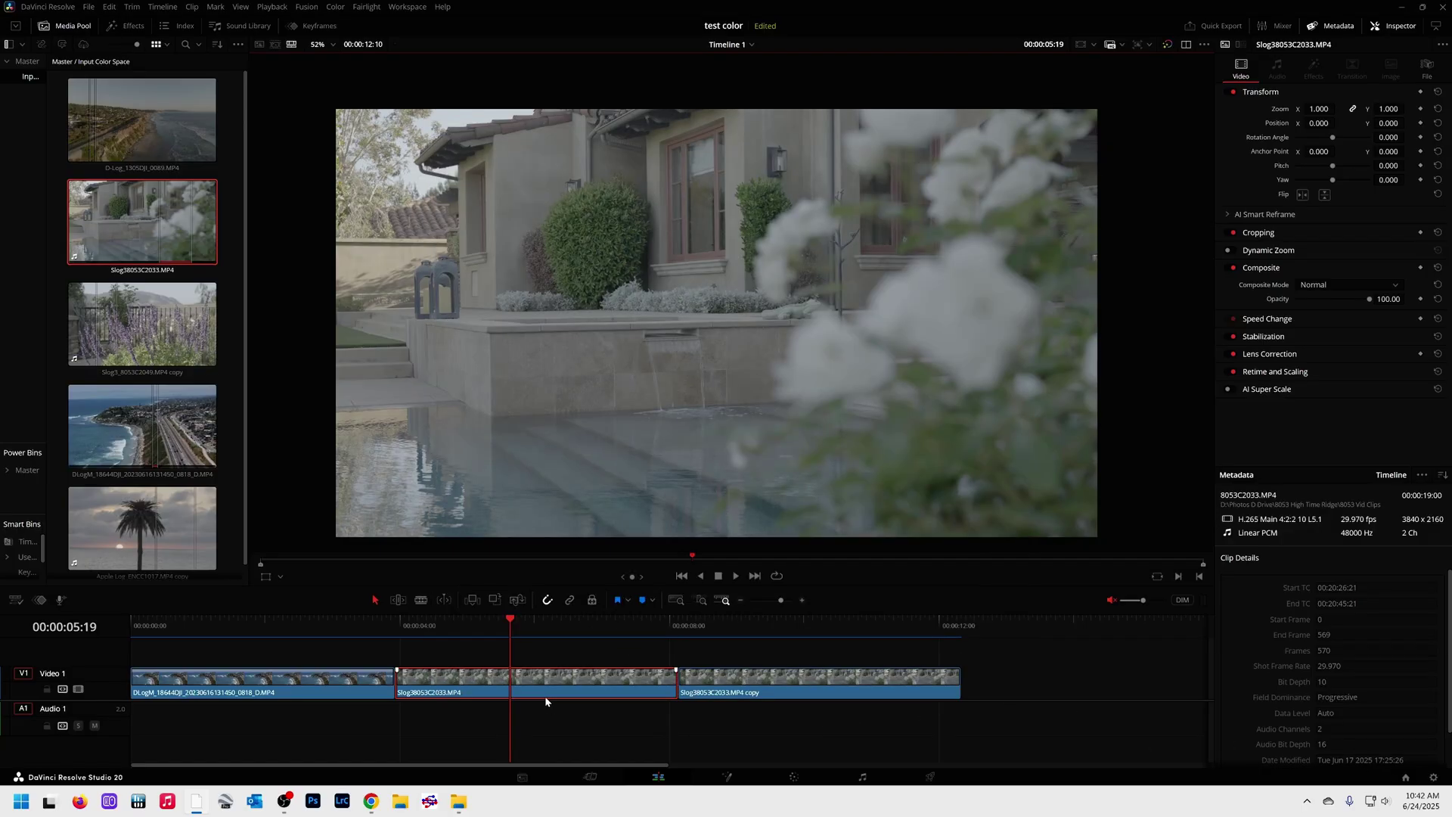
Step: Bring up the Slog3 clip's menu, then scrub the drone clip to 00:00:04:11
right_click(142, 243)
mouse_move(178, 477)
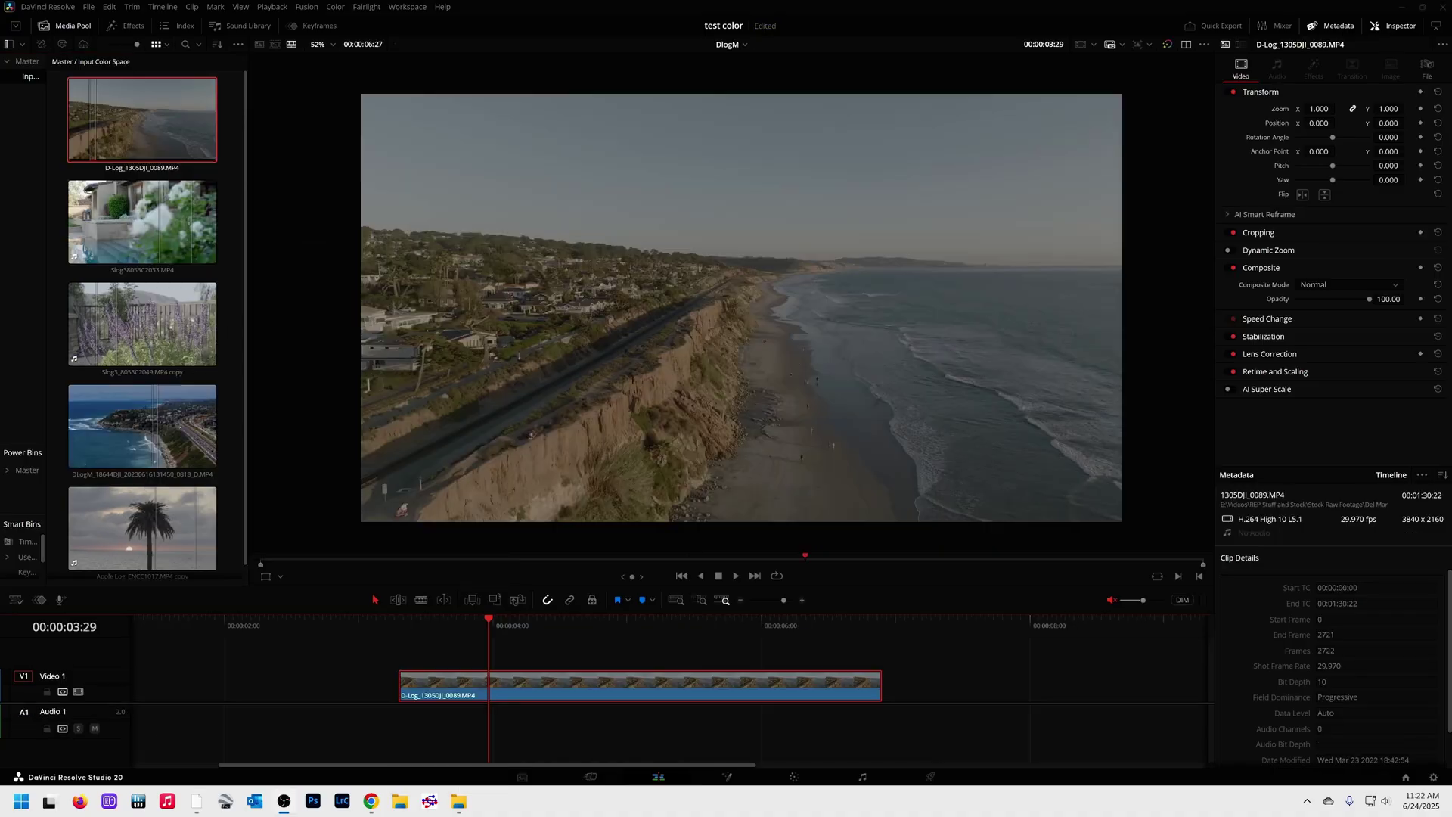
left_click(439, 636)
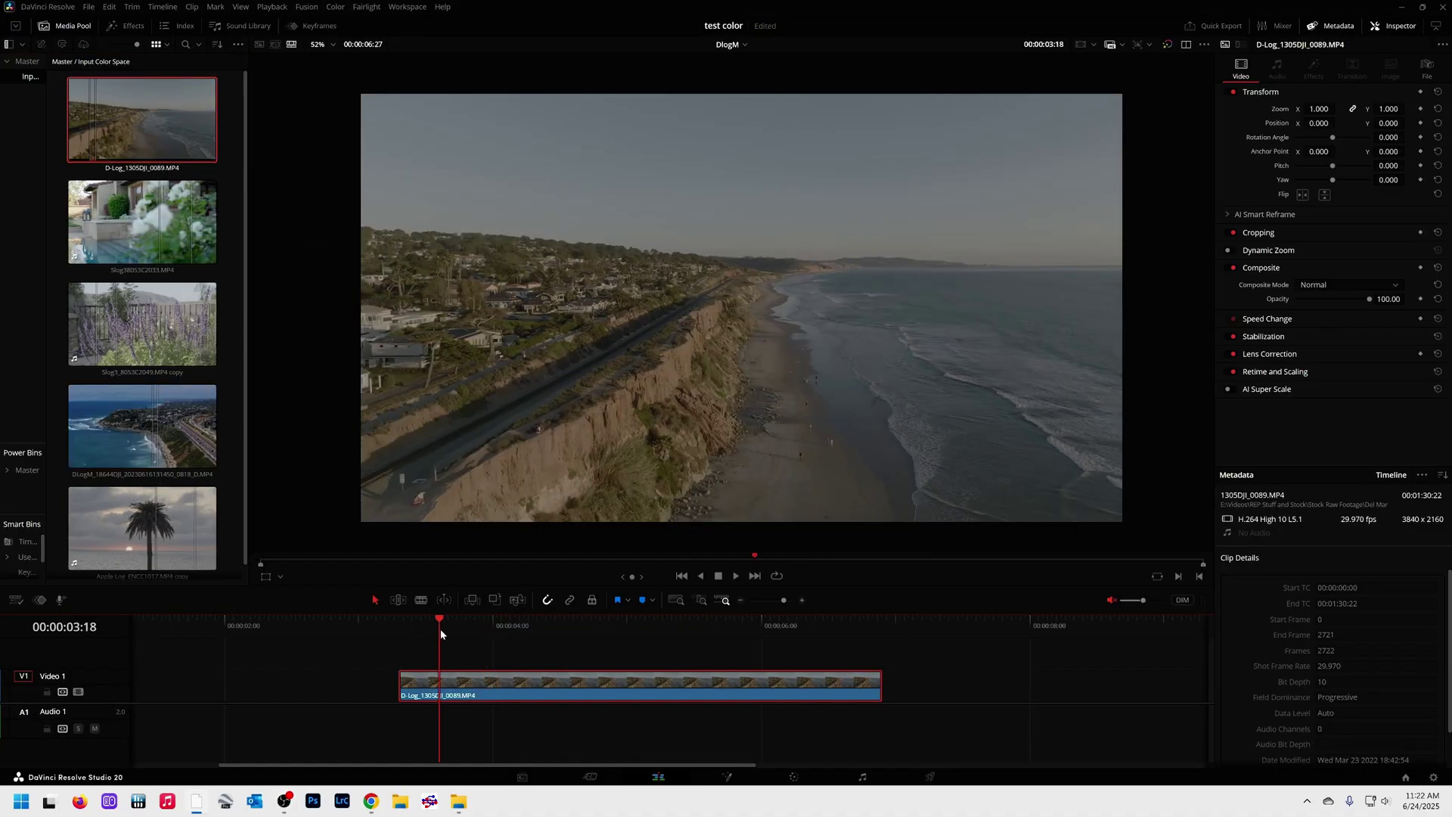
left_click_drag(440, 628, 544, 622)
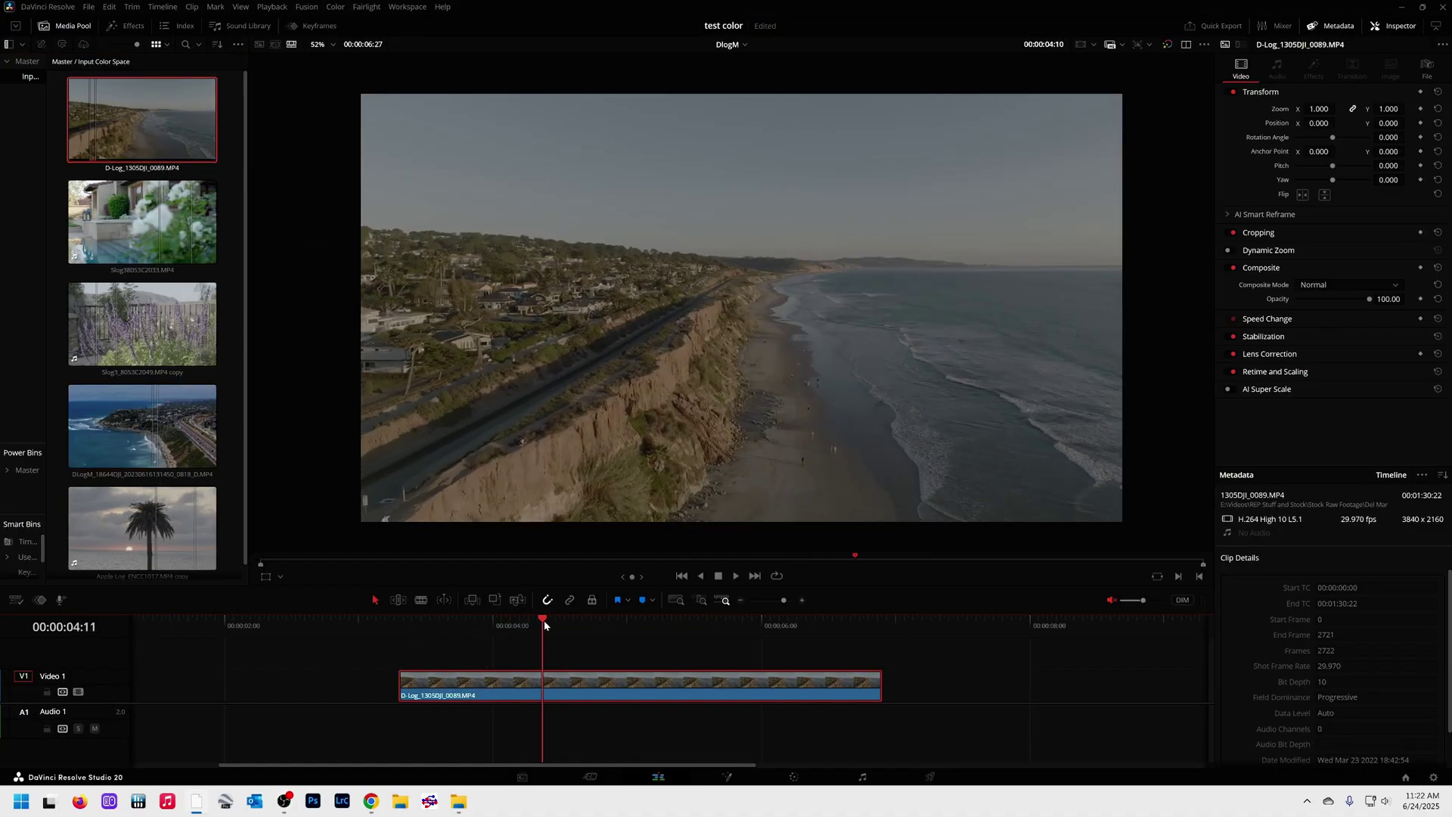
Step: Set the D-Log drone clip's input color space to DJI D-Gamut/D-Log
right_click(152, 132)
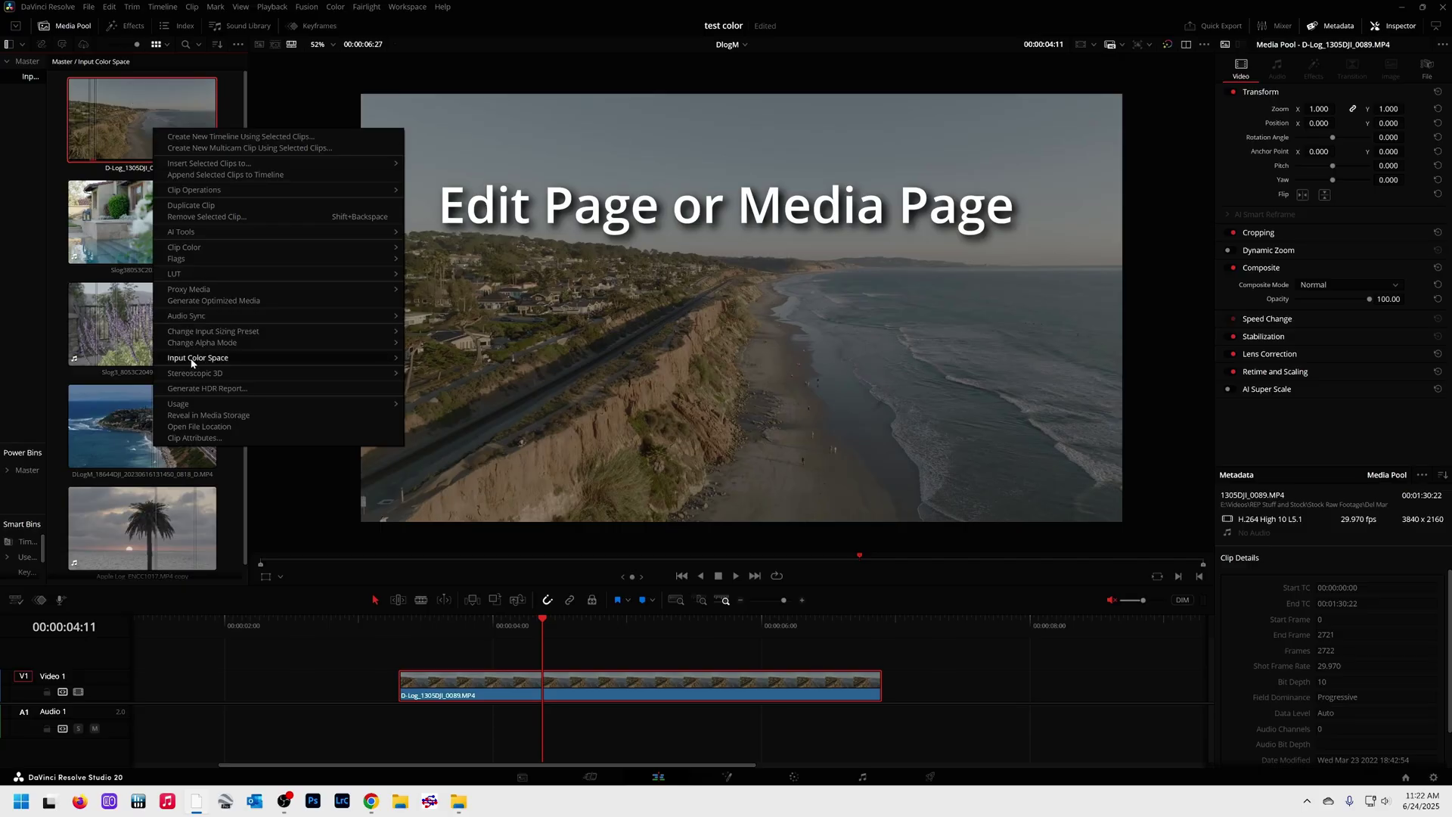
mouse_move(192, 363)
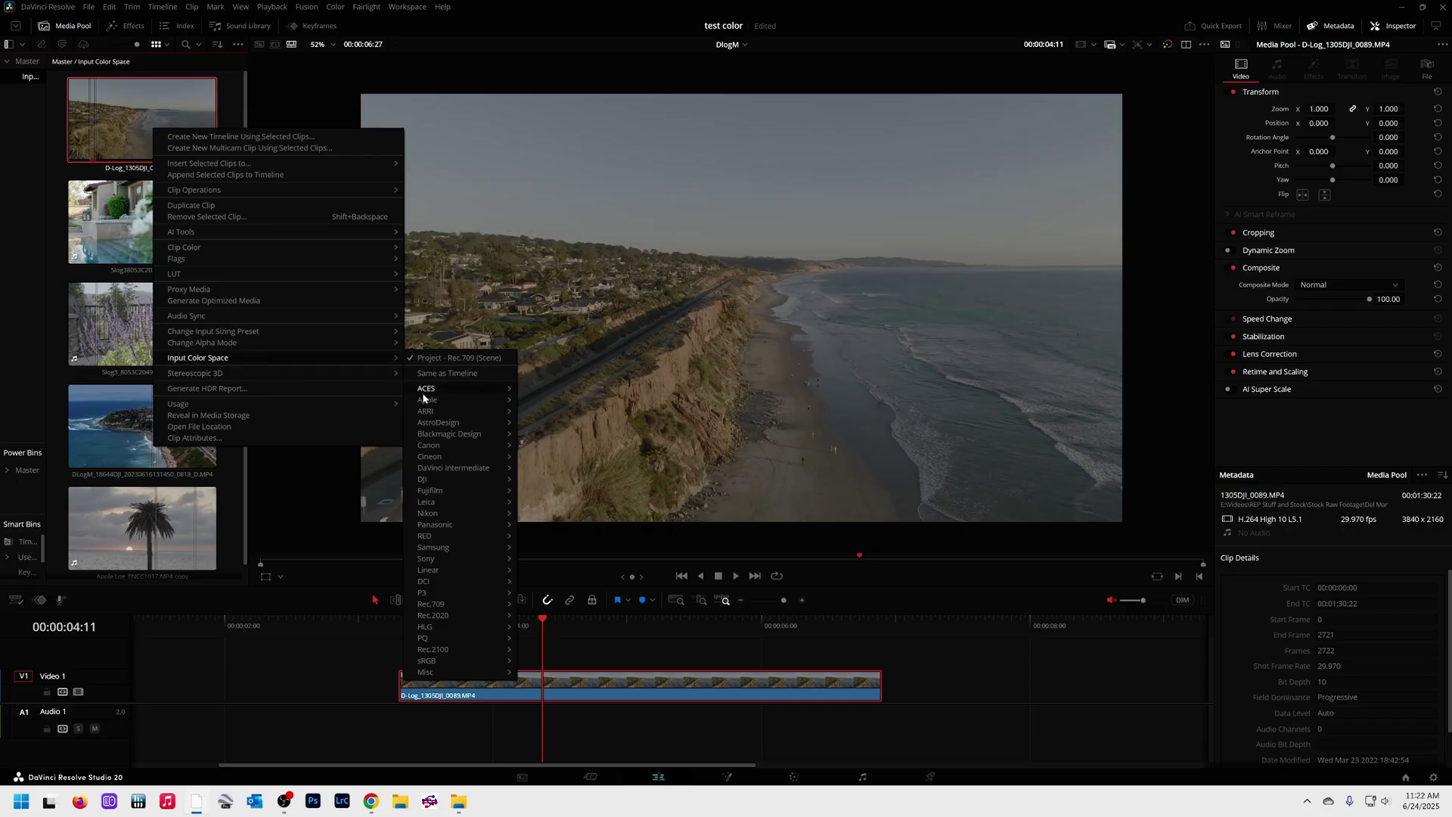
mouse_move(439, 480)
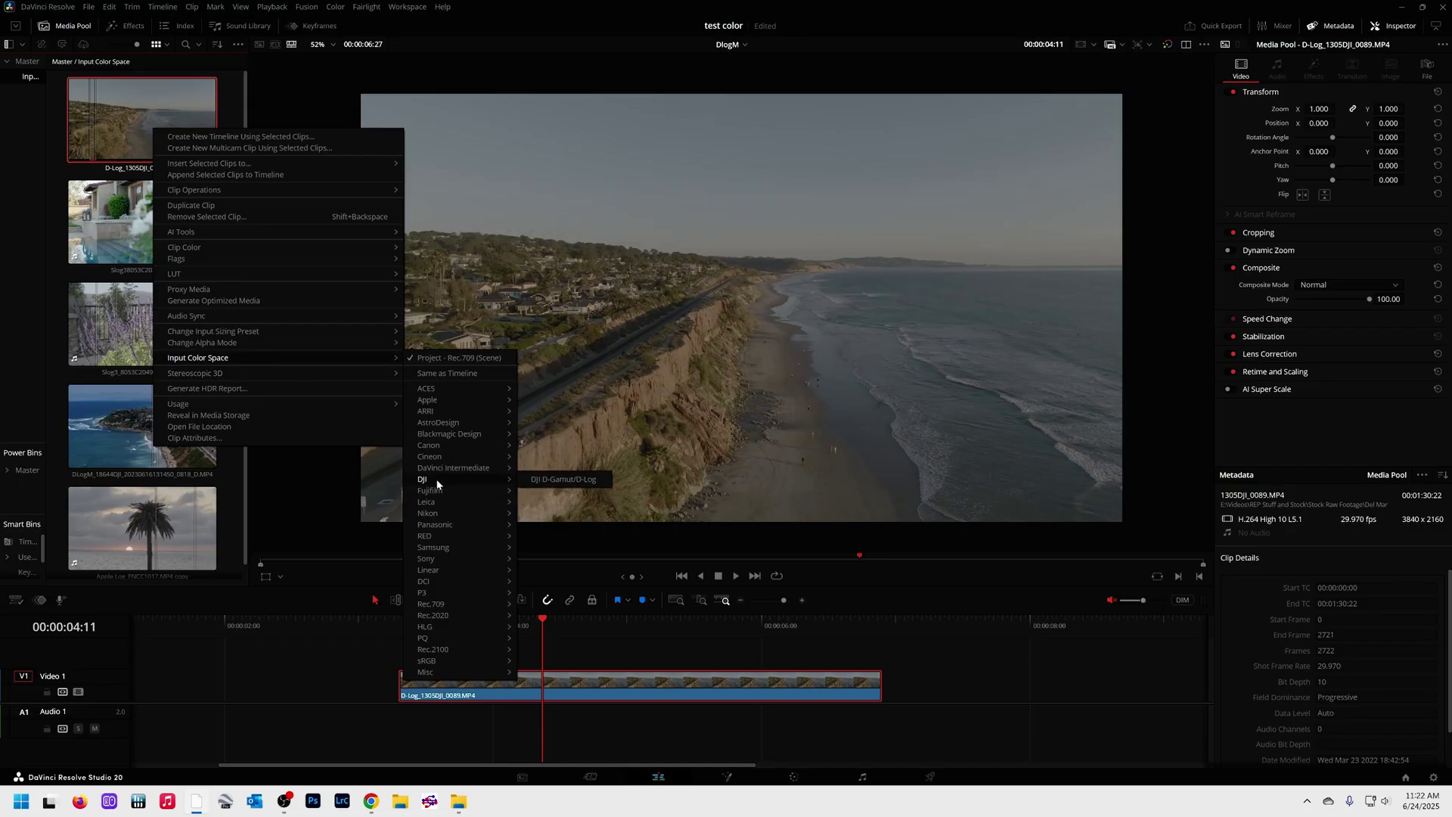
left_click(571, 480)
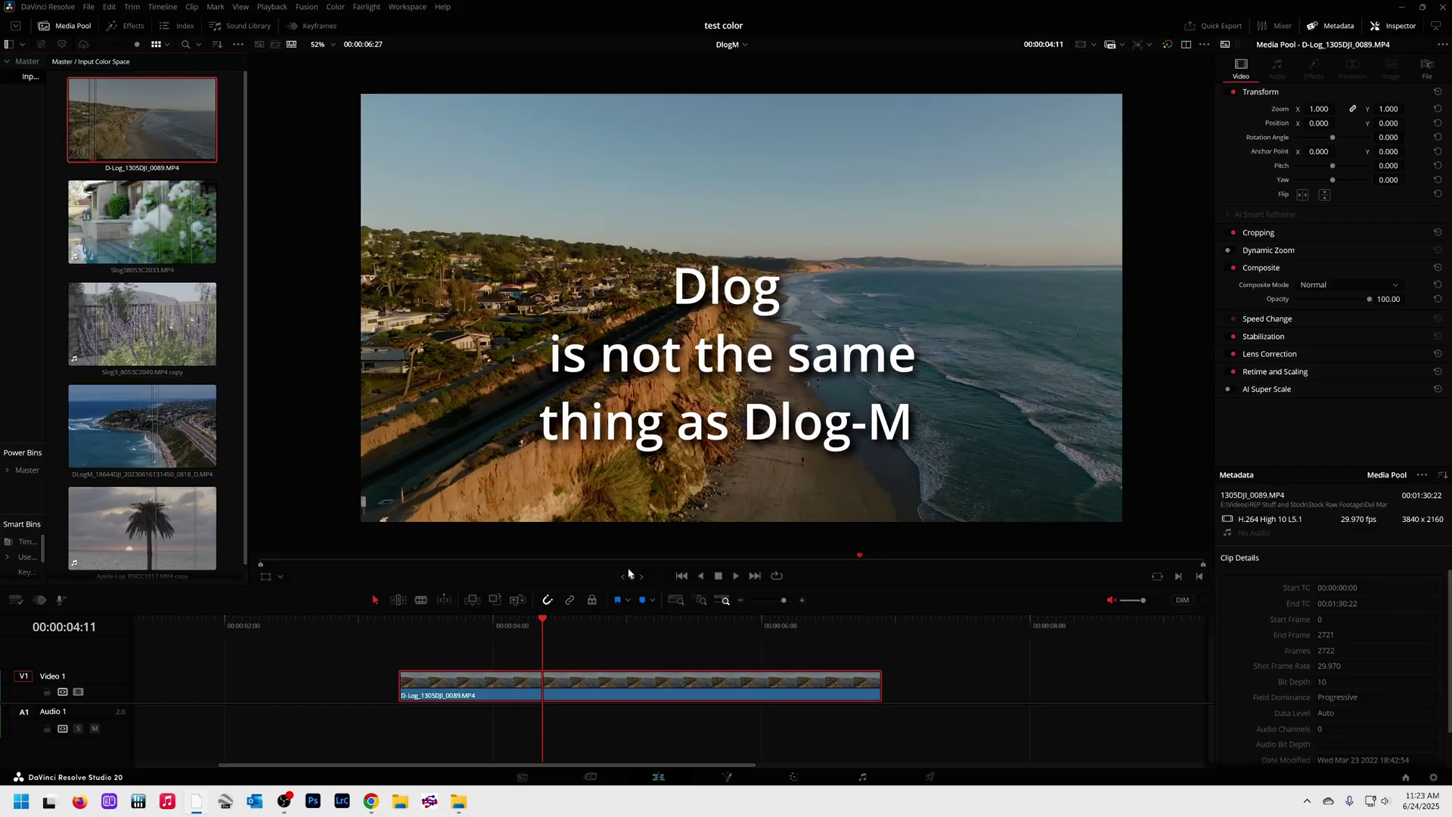
left_click(793, 777)
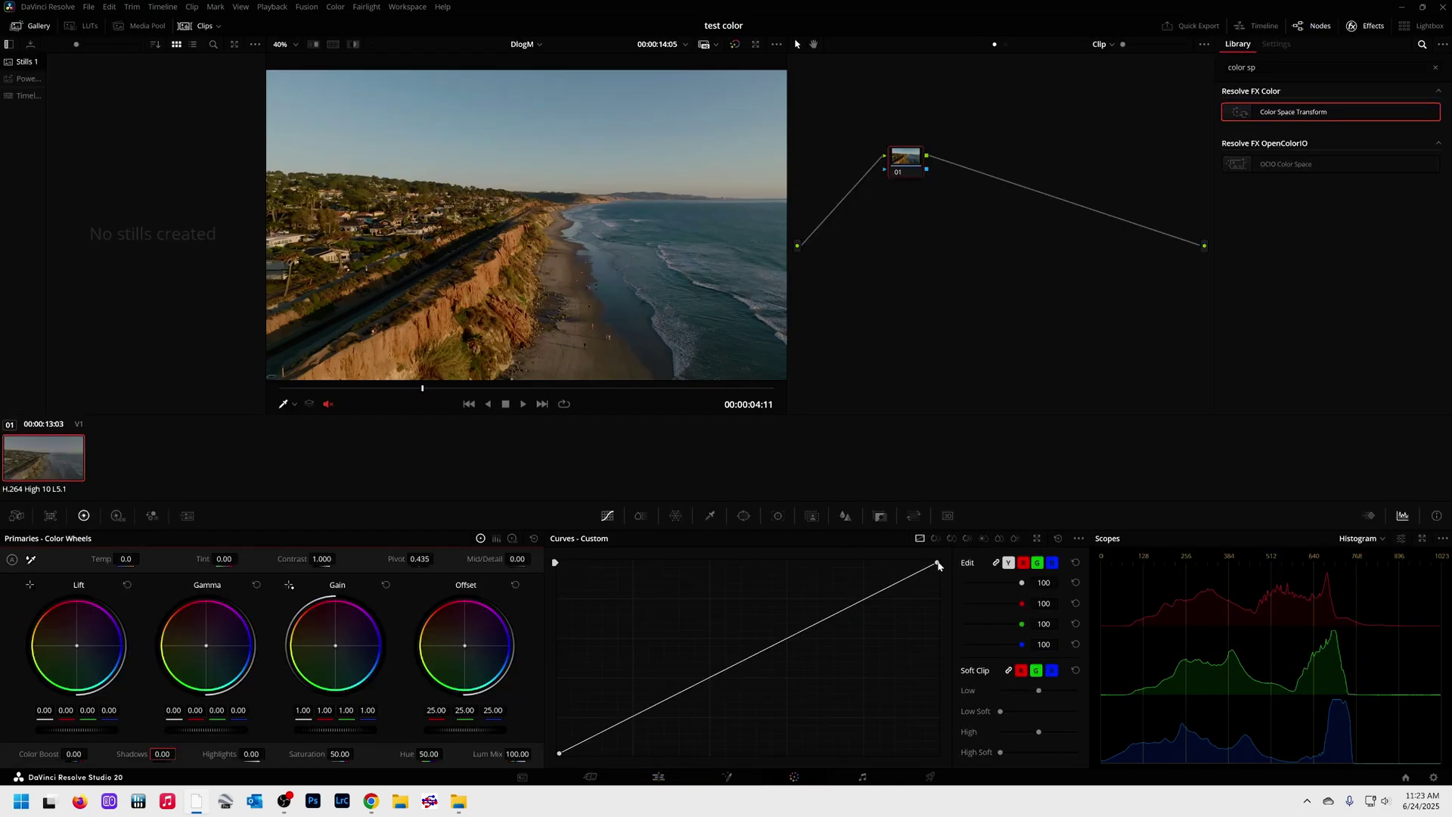
Step: Build an S-curve in Custom Curves: pull in the white point, lower shadows, adjust highlights
left_click_drag(937, 564, 901, 562)
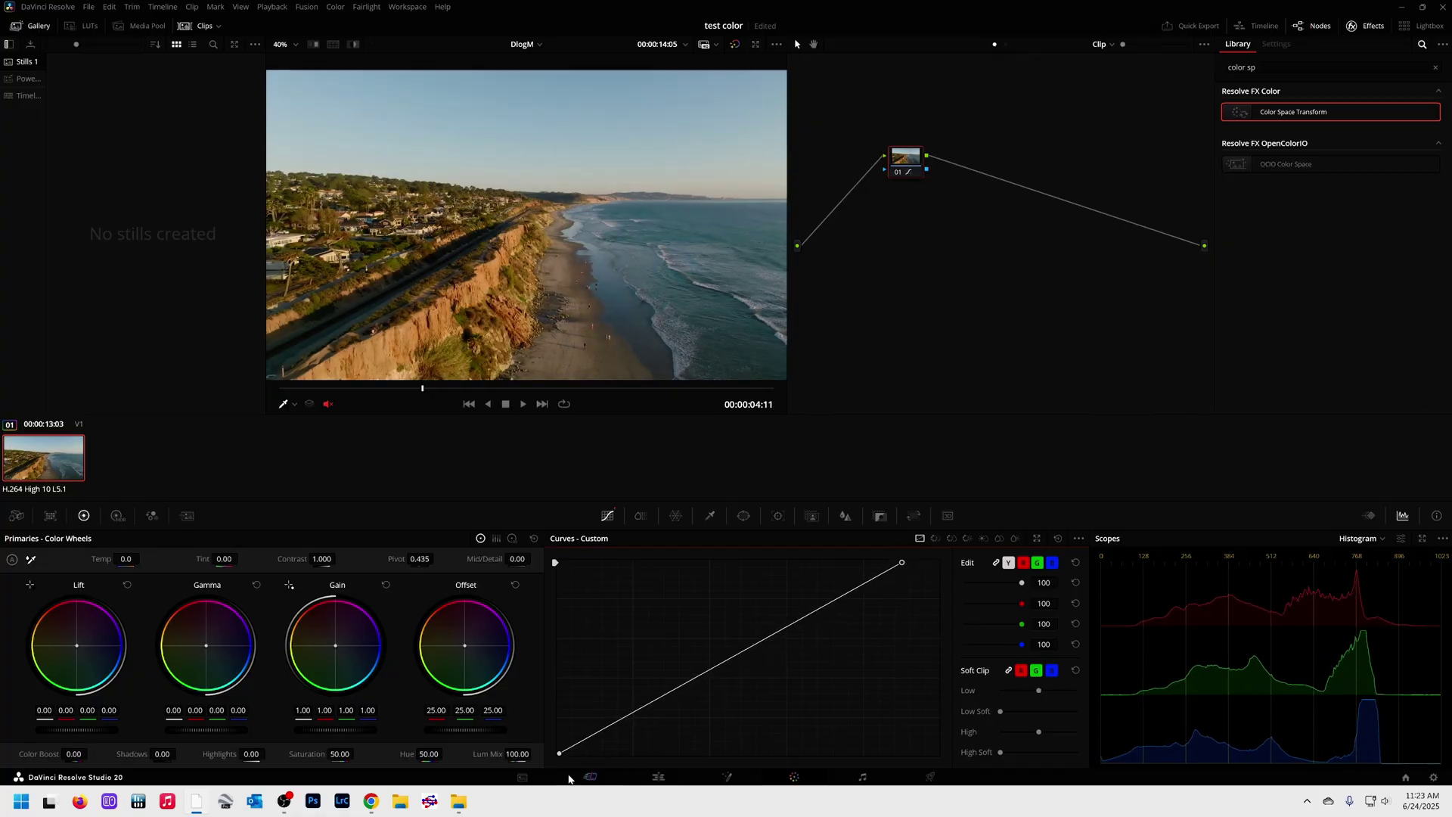
left_click(619, 716)
left_click(739, 651)
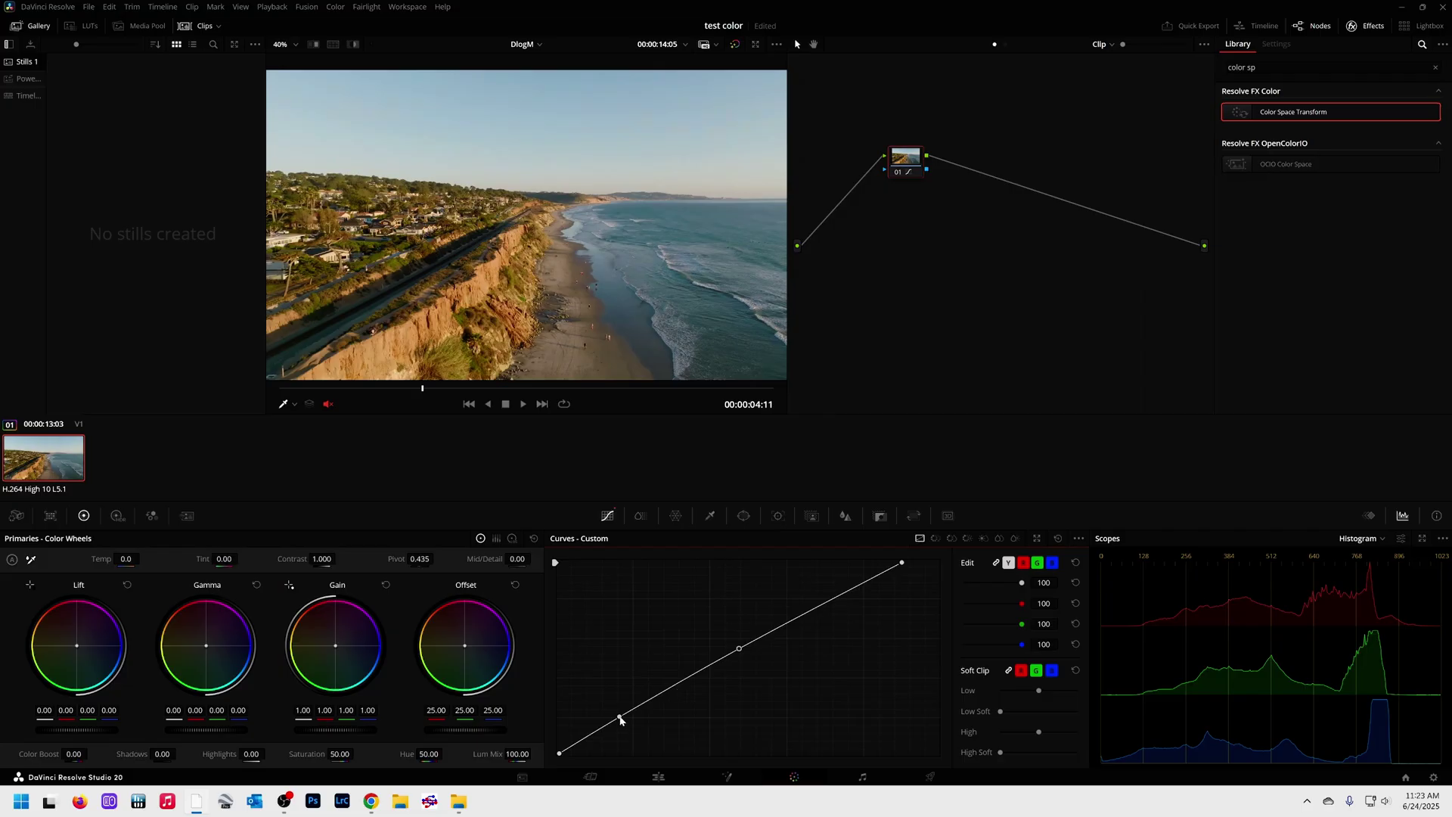
left_click_drag(620, 718, 621, 725)
left_click_drag(739, 649, 742, 654)
left_click_drag(622, 724, 627, 731)
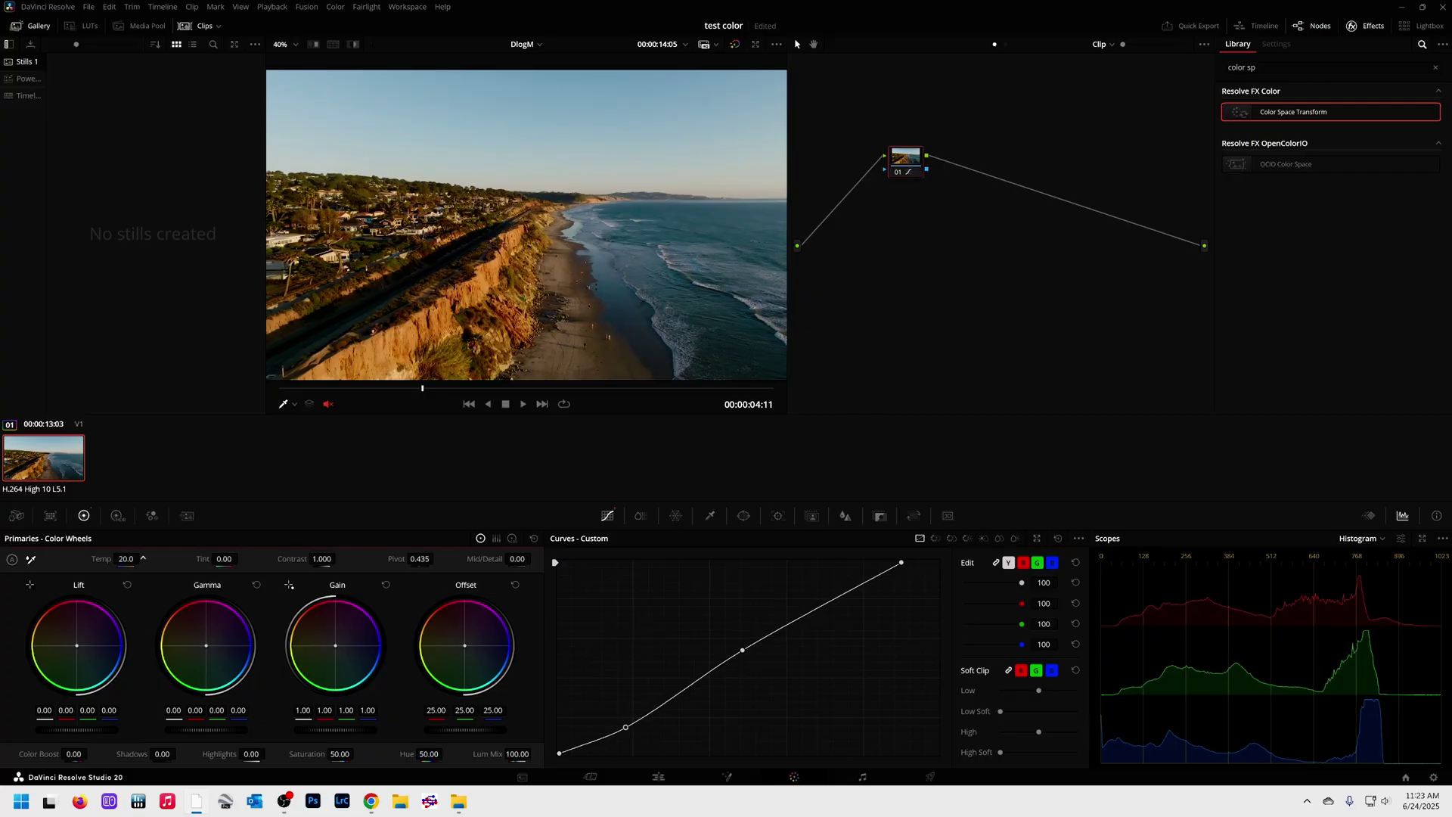
Step: Warm the clip to temperature 110, raise saturation to 54.20, and go back to Edit
left_click_drag(121, 559, 121, 559)
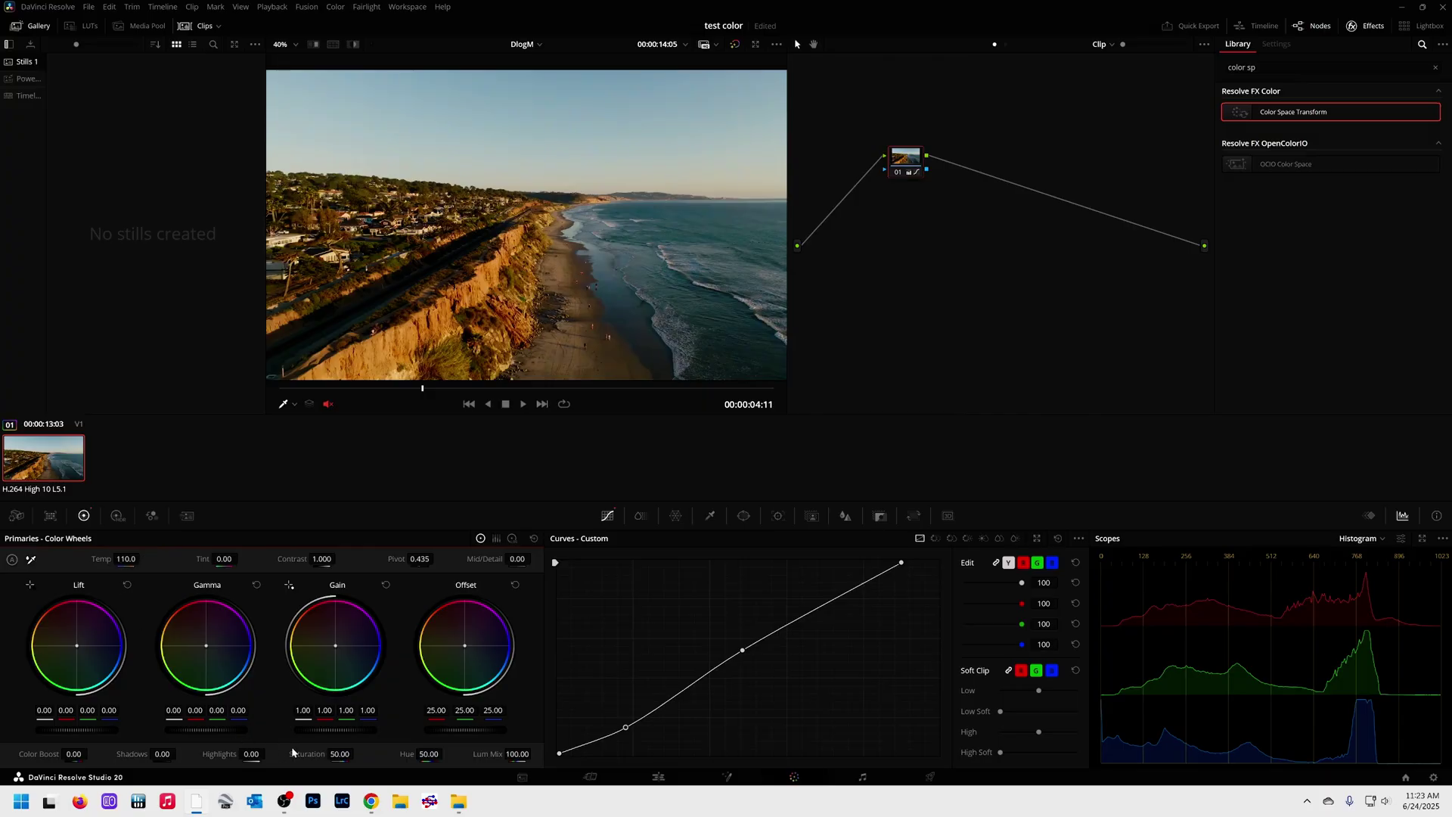
left_click_drag(293, 752, 357, 753)
left_click(660, 776)
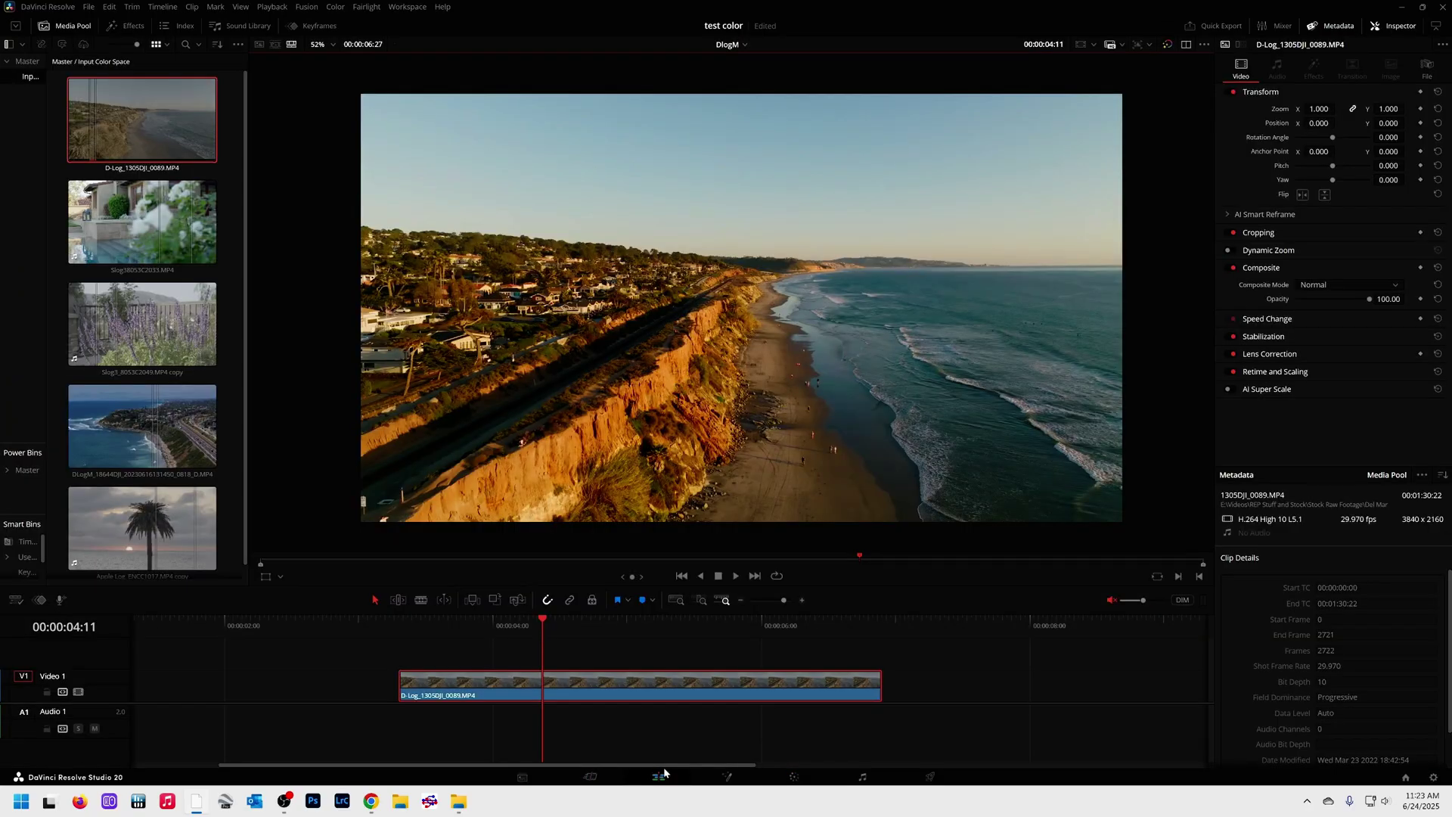
left_click(1167, 48)
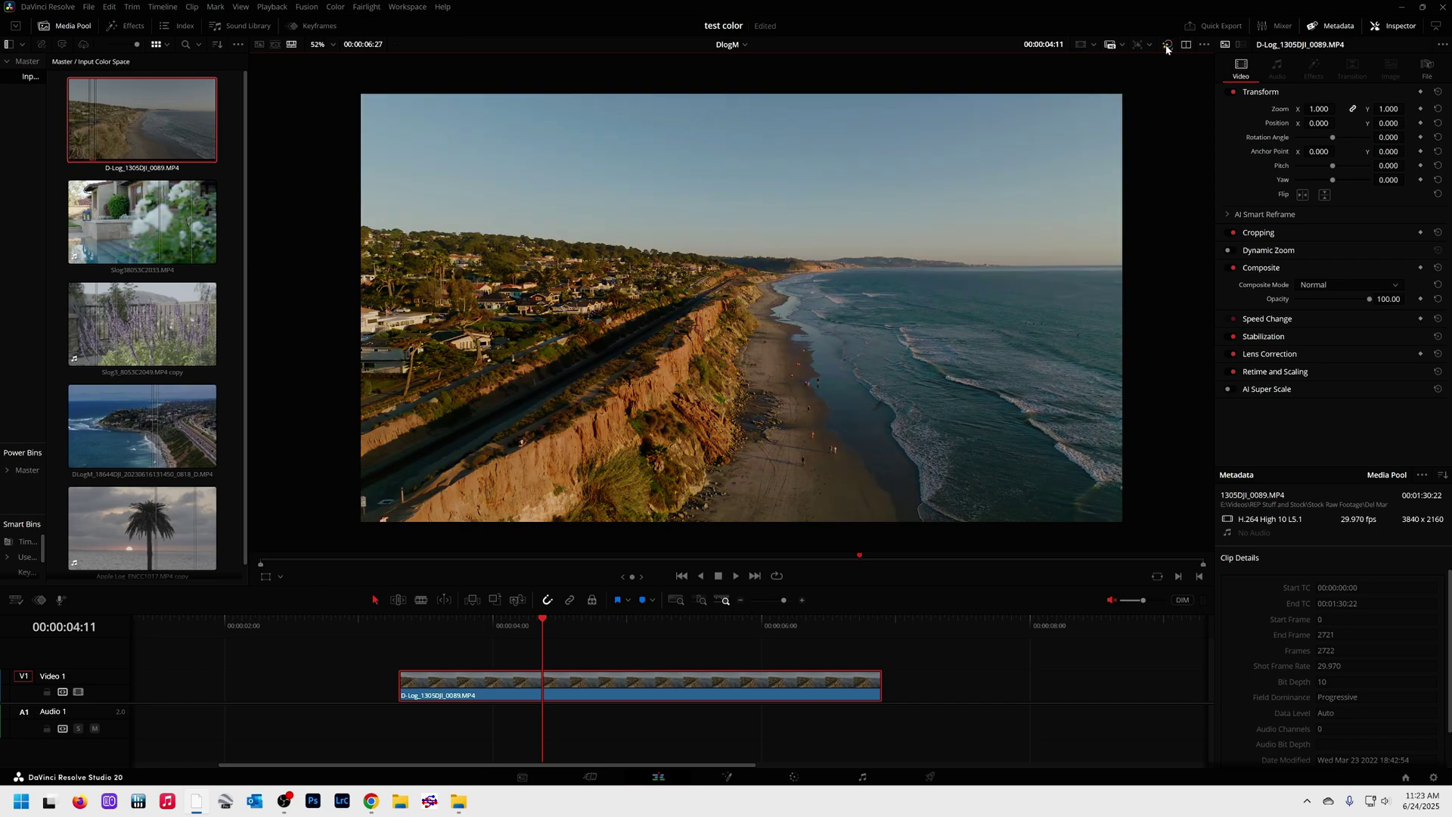
left_click(1166, 47)
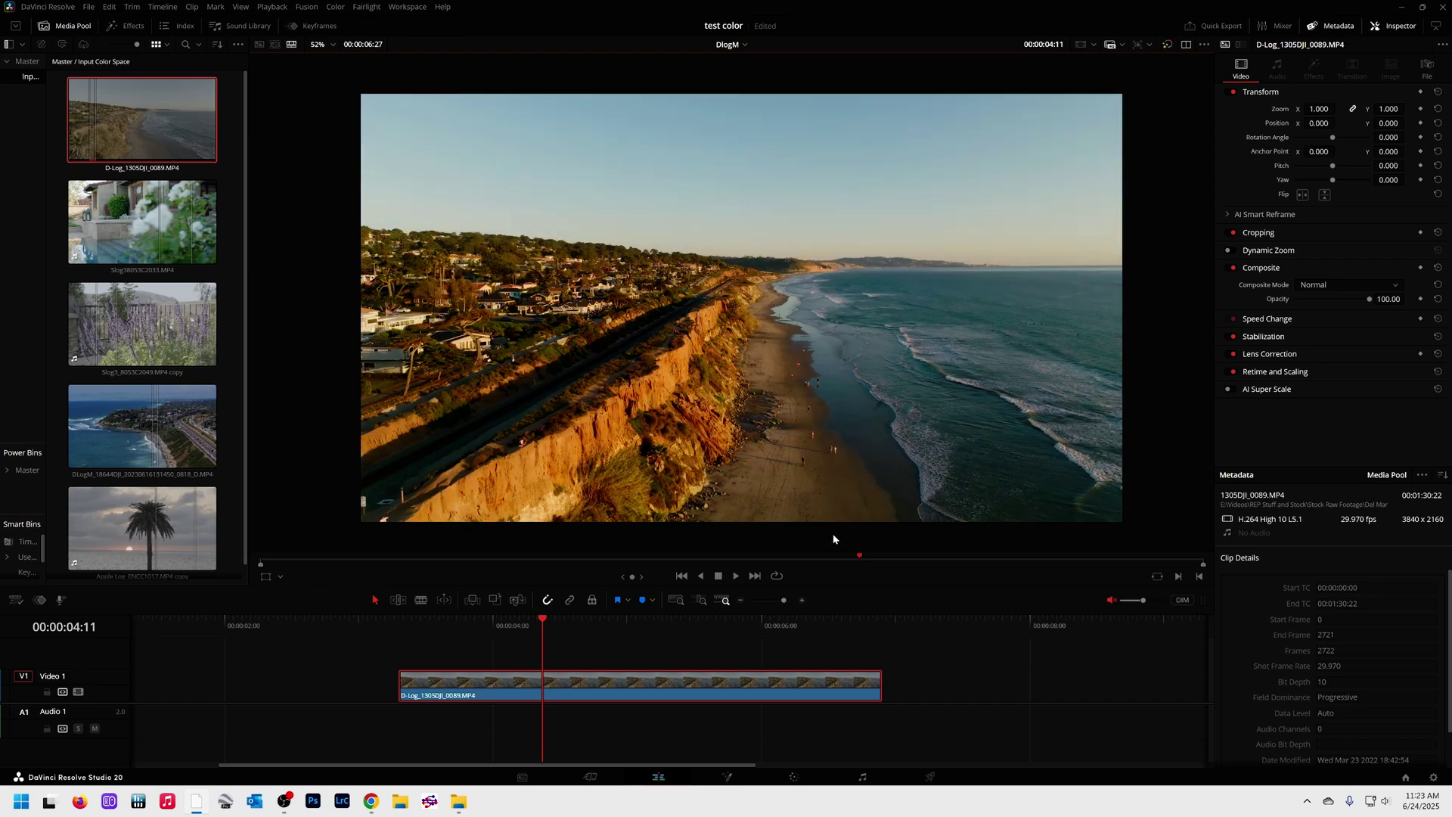